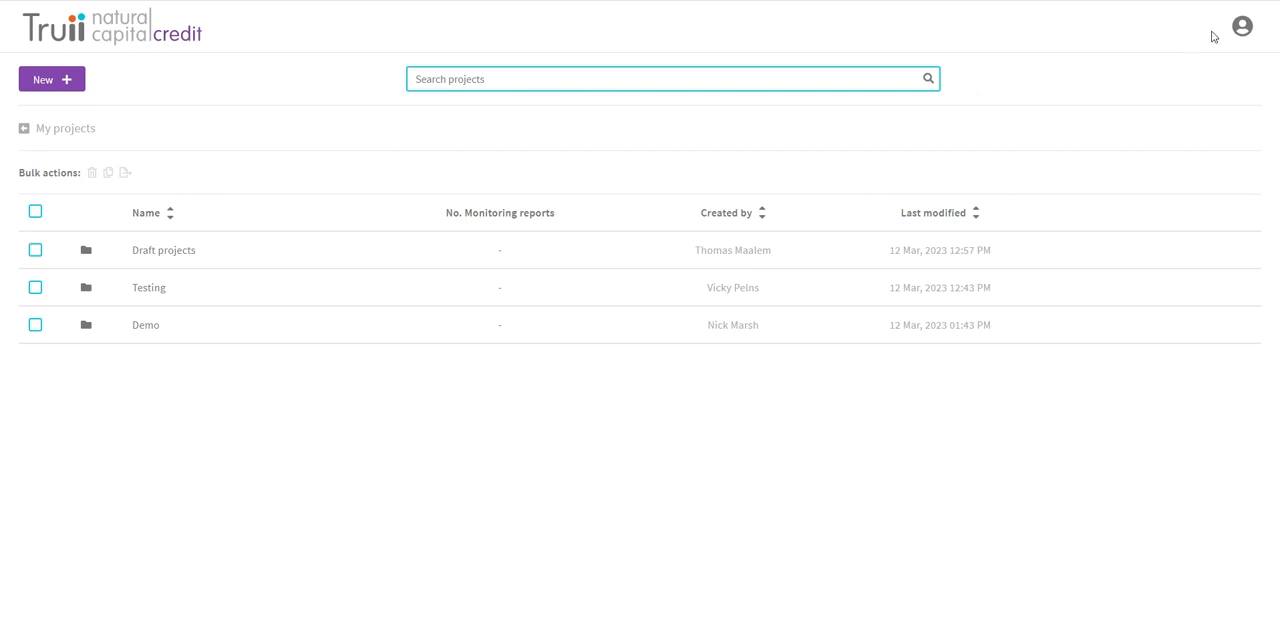
# Step: Open the draft 2022 - 2023 monitoring report of "my first project" in the Demo folder for editing
pyautogui.click(1240, 30)
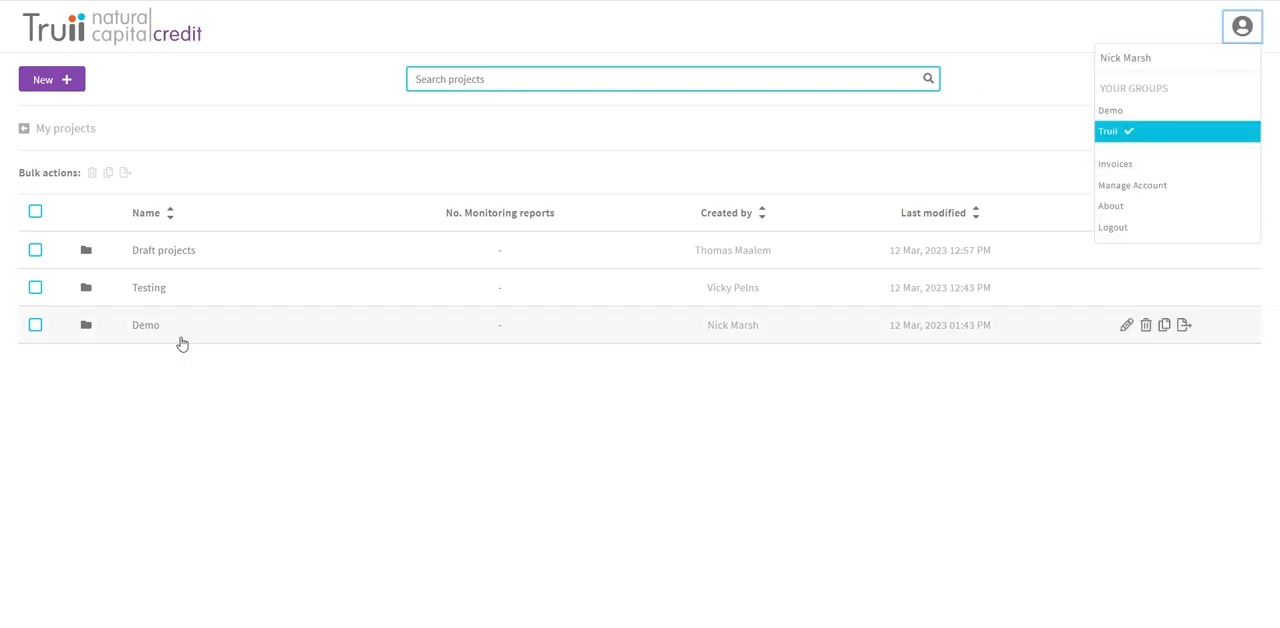
pyautogui.click(146, 326)
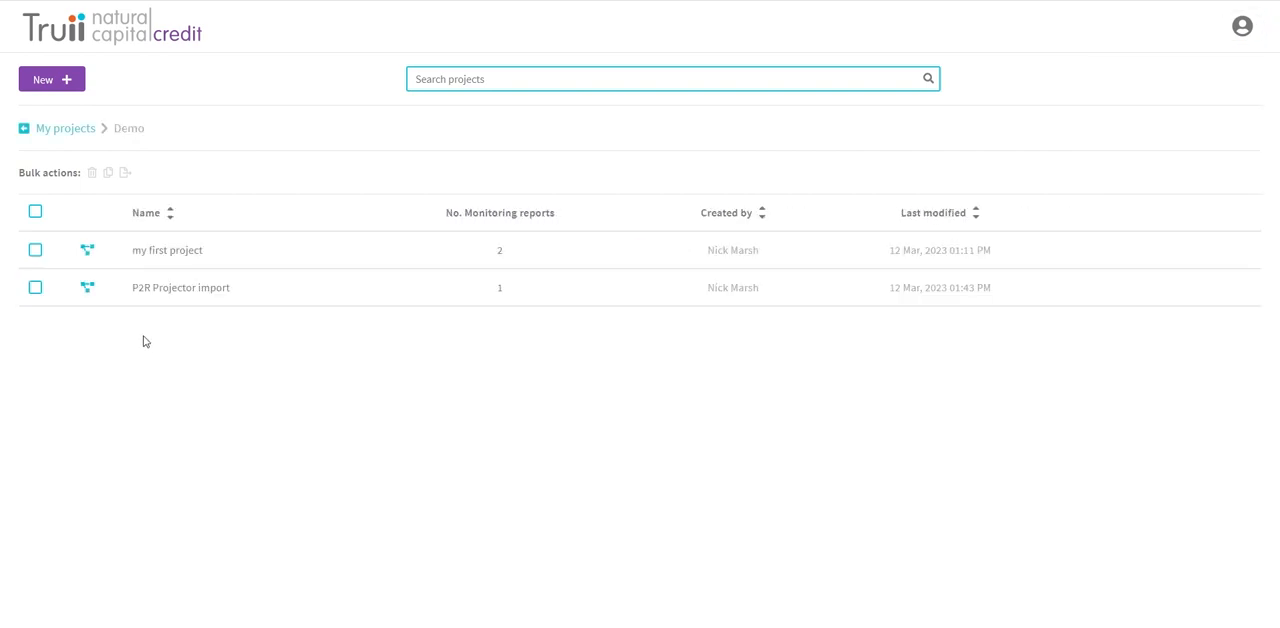
pyautogui.click(157, 256)
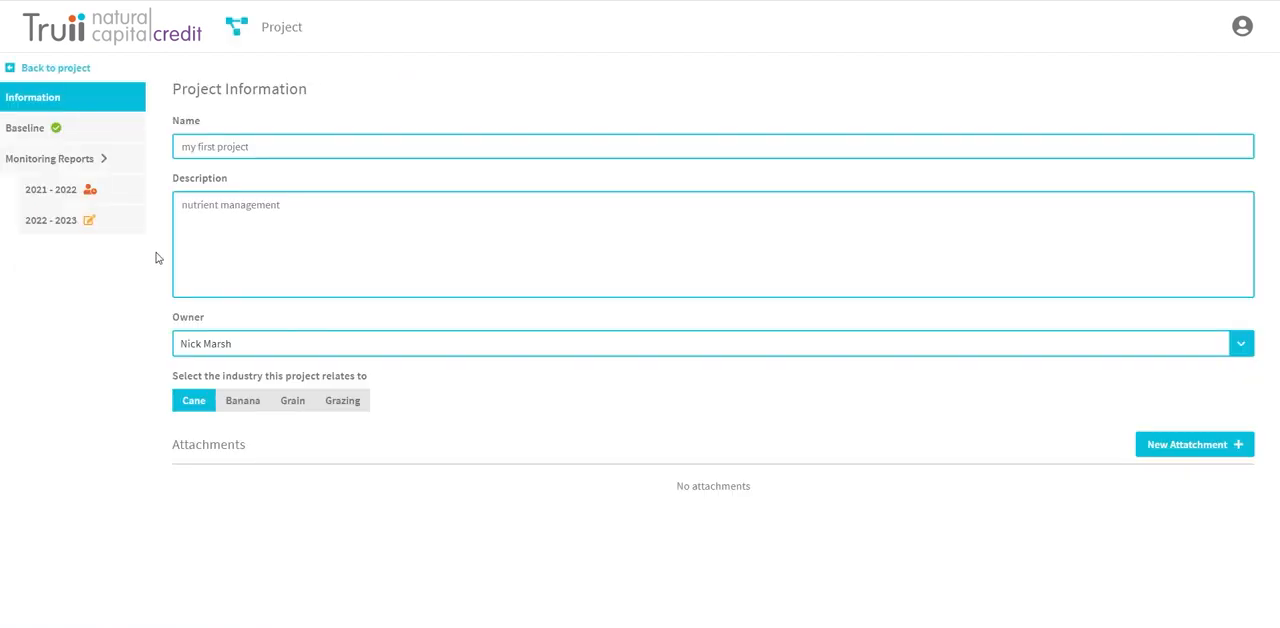
pyautogui.click(44, 183)
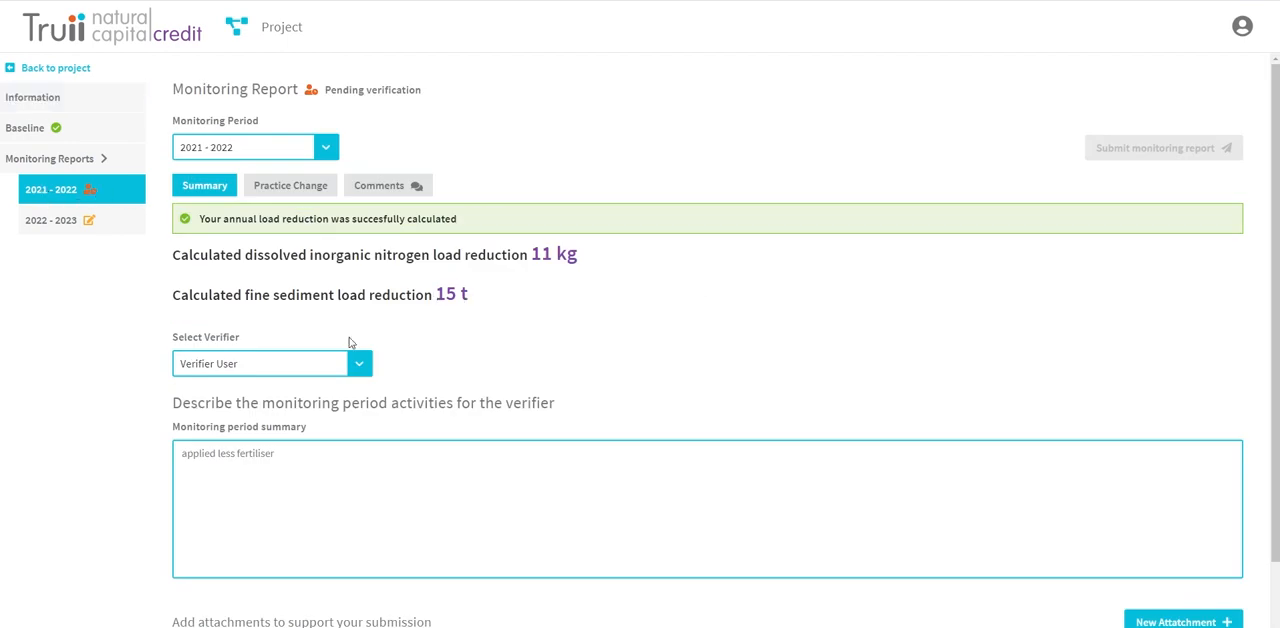
pyautogui.click(58, 161)
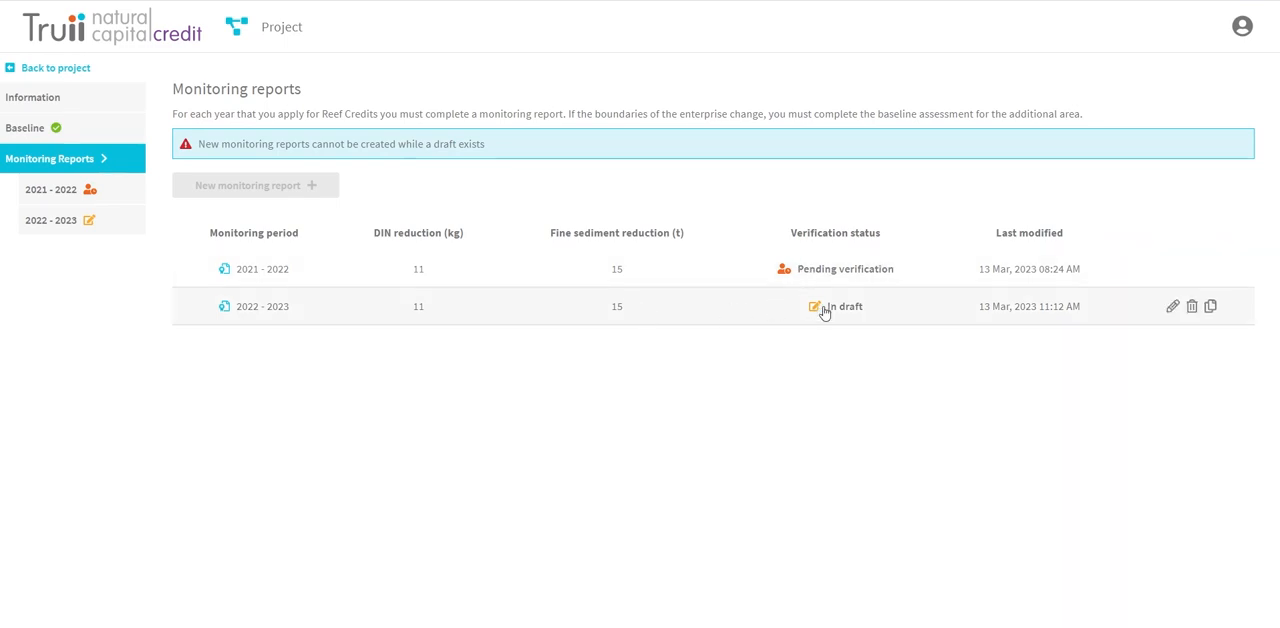
pyautogui.click(1172, 308)
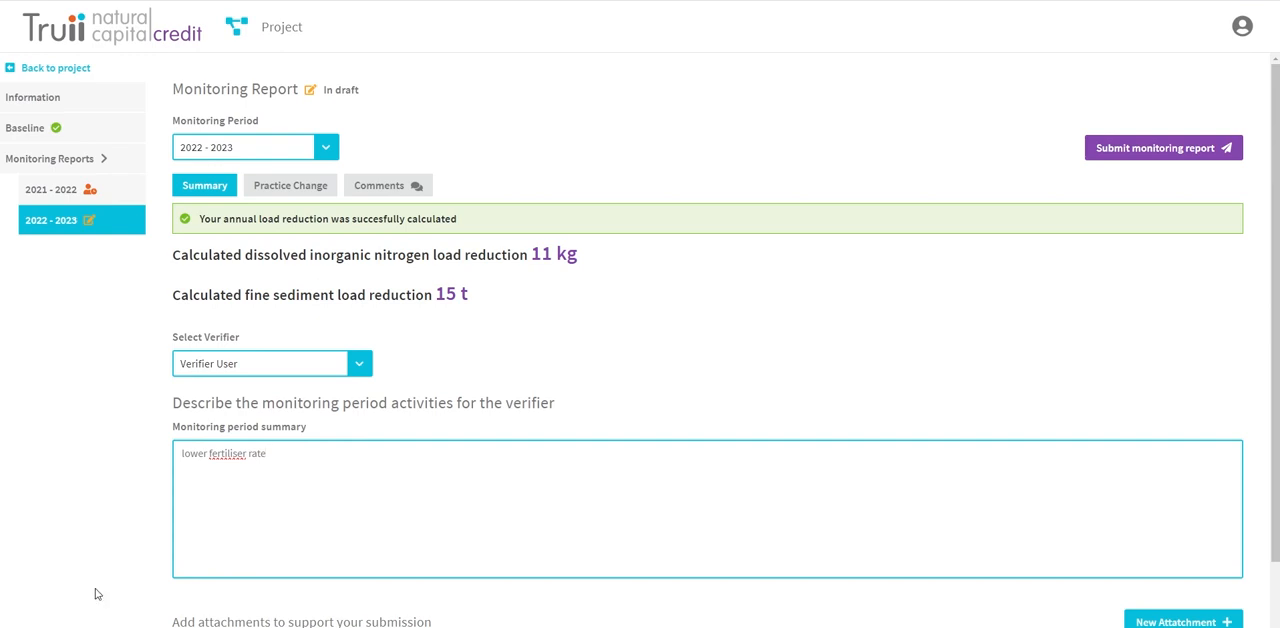
# Step: Choose Verifier User as the verifier and submit the 2022 - 2023 monitoring report for verification
pyautogui.click(271, 372)
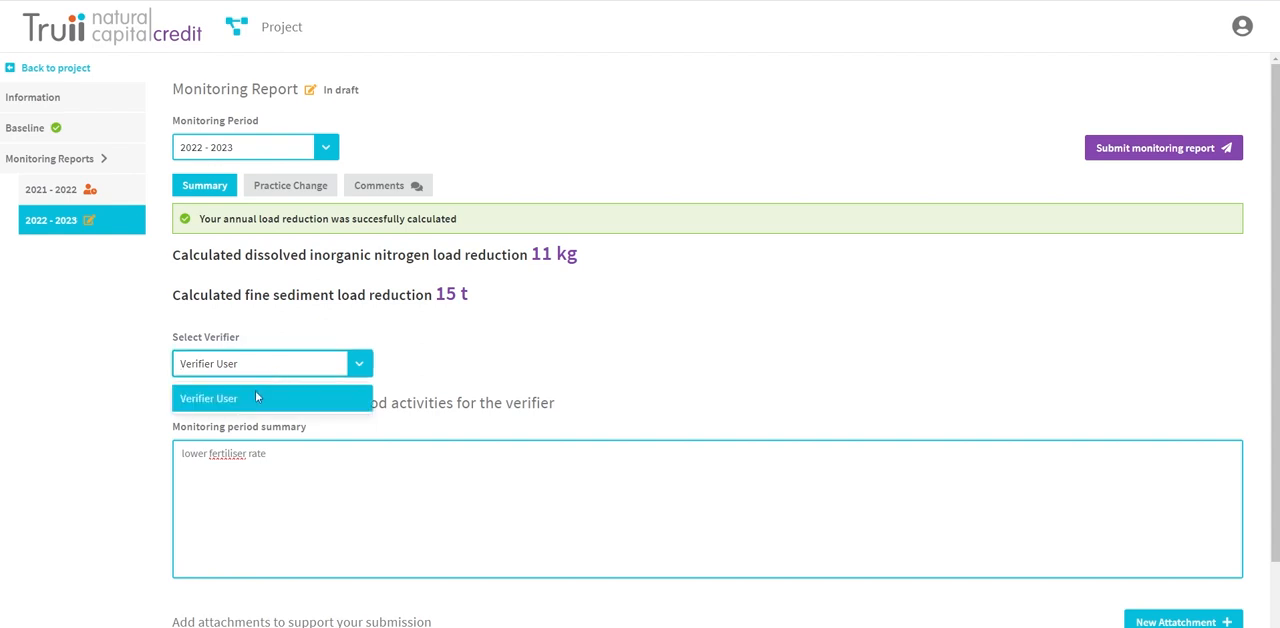
pyautogui.click(254, 398)
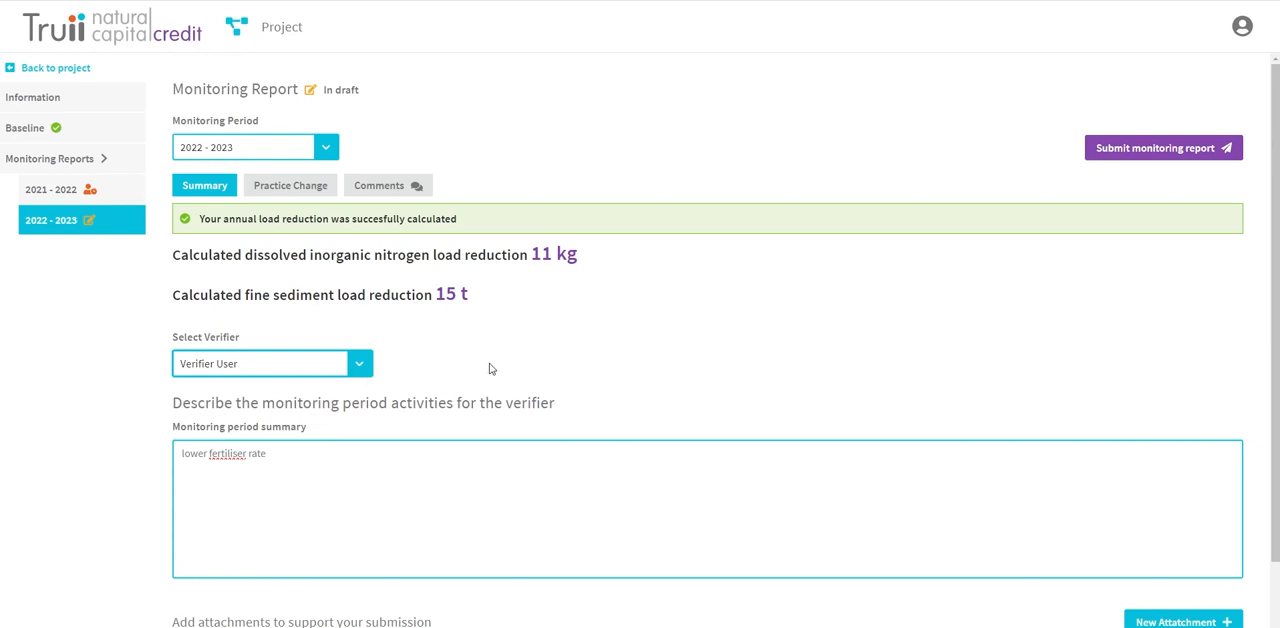
pyautogui.click(1126, 152)
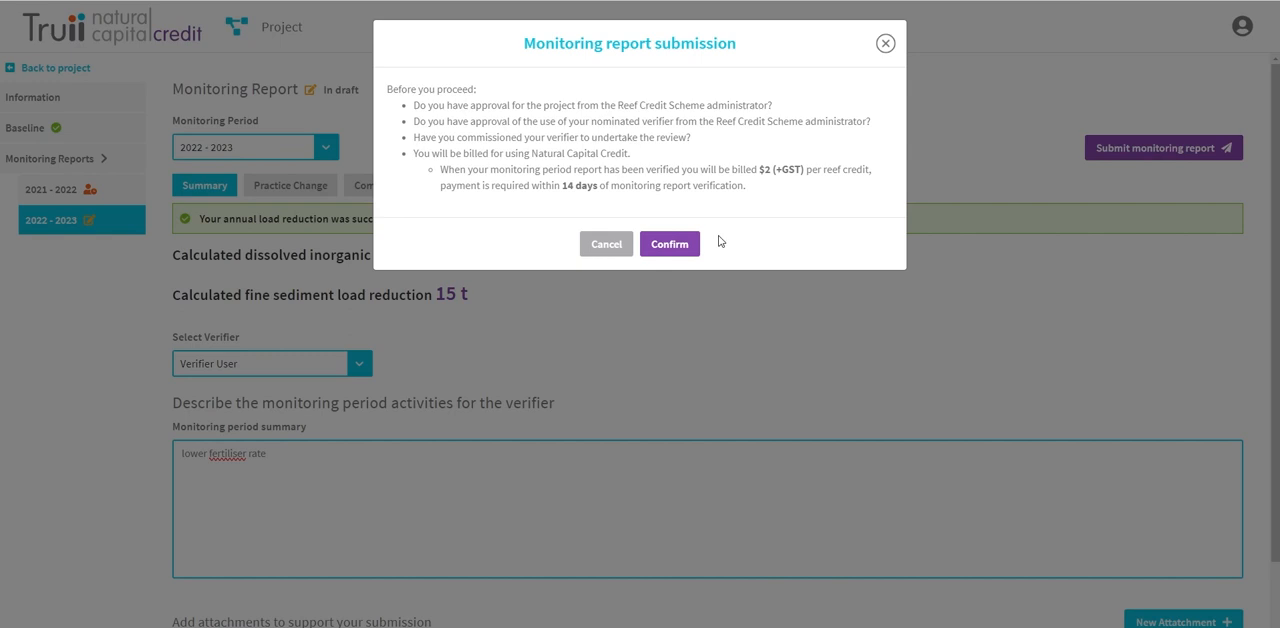
pyautogui.click(661, 247)
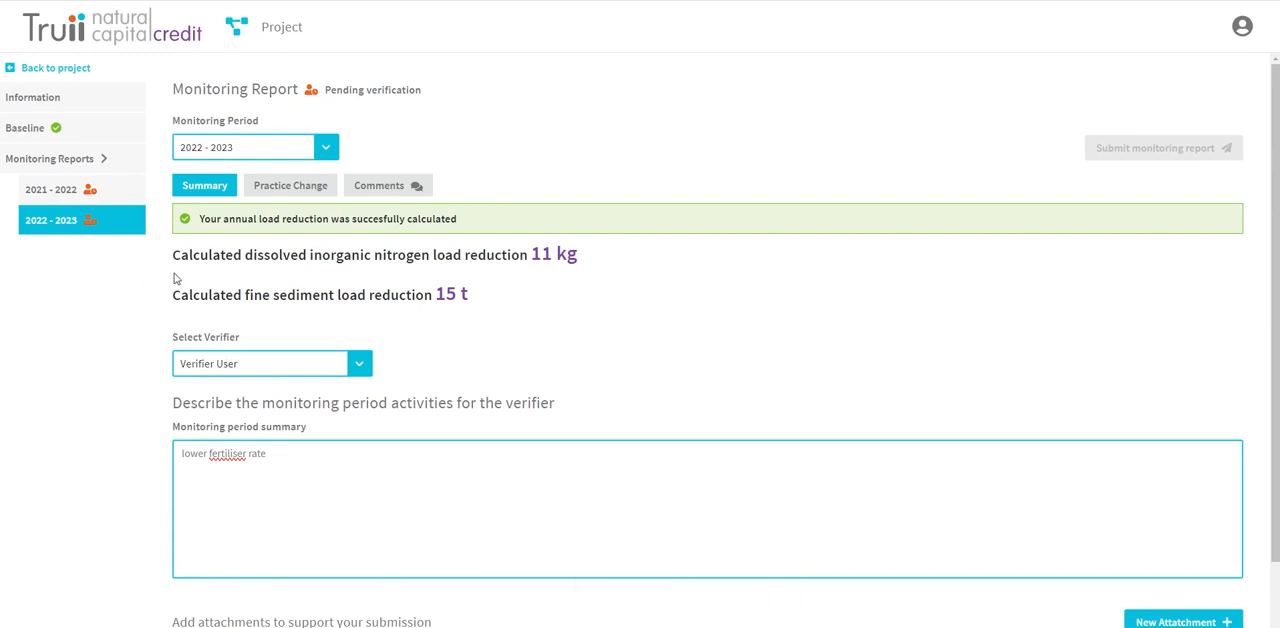
# Step: Log out of the project owner's account and sign in with the verifier account
pyautogui.click(1242, 27)
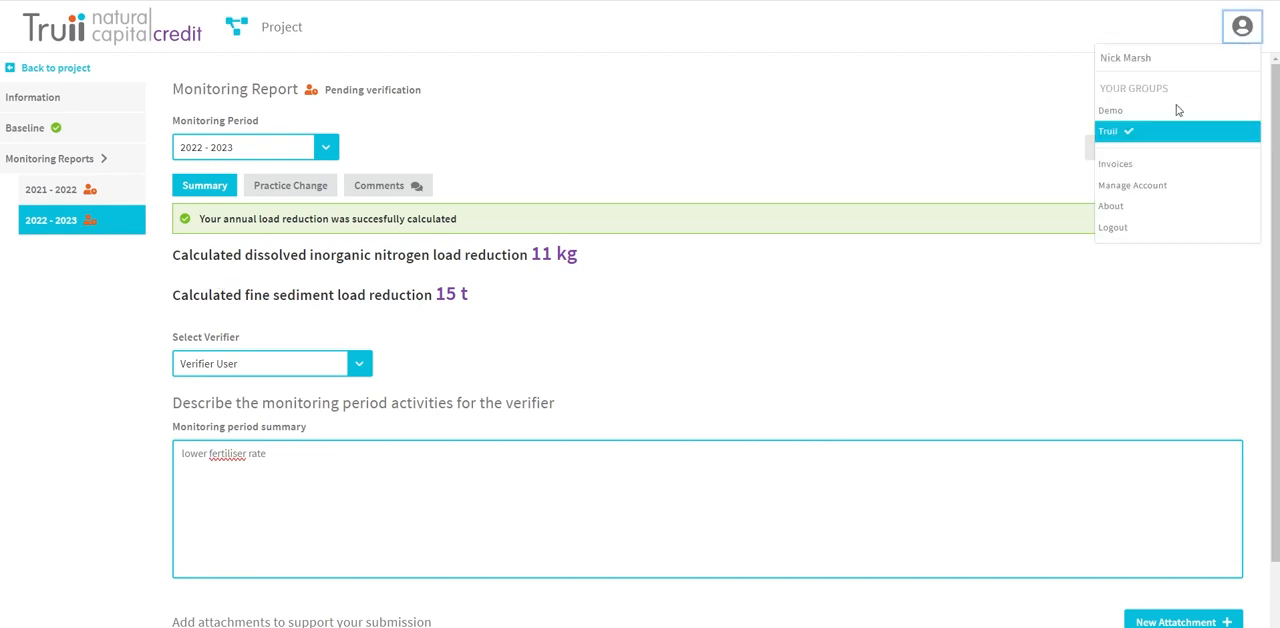
pyautogui.click(1131, 234)
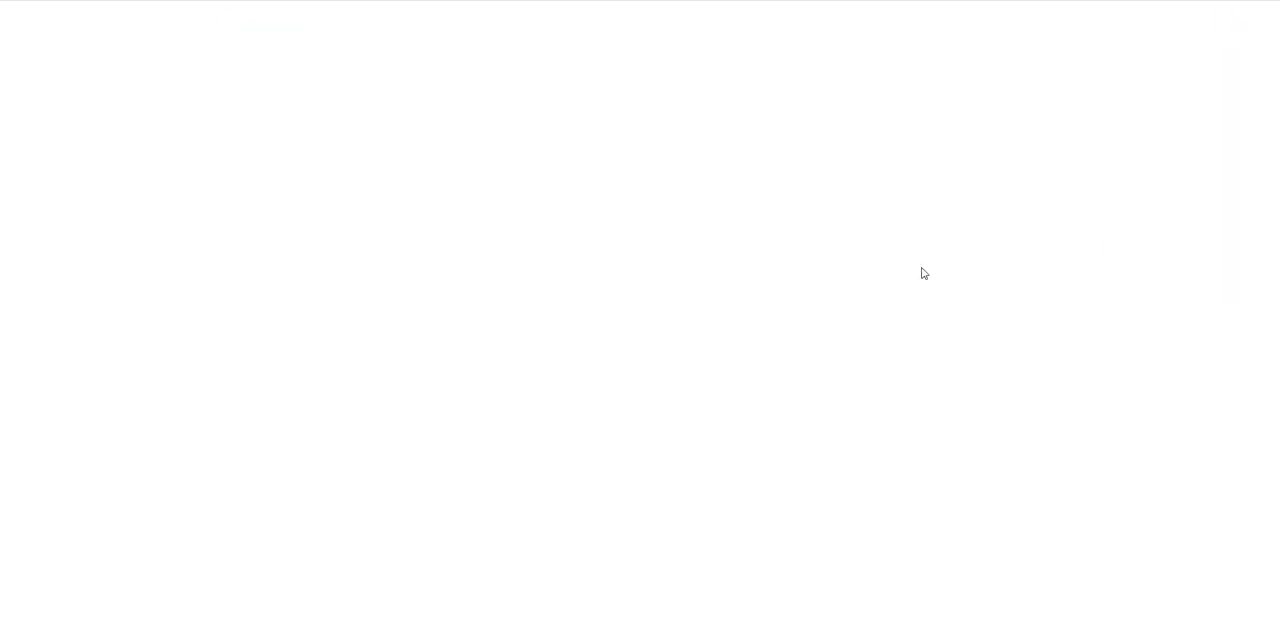
pyautogui.click(638, 459)
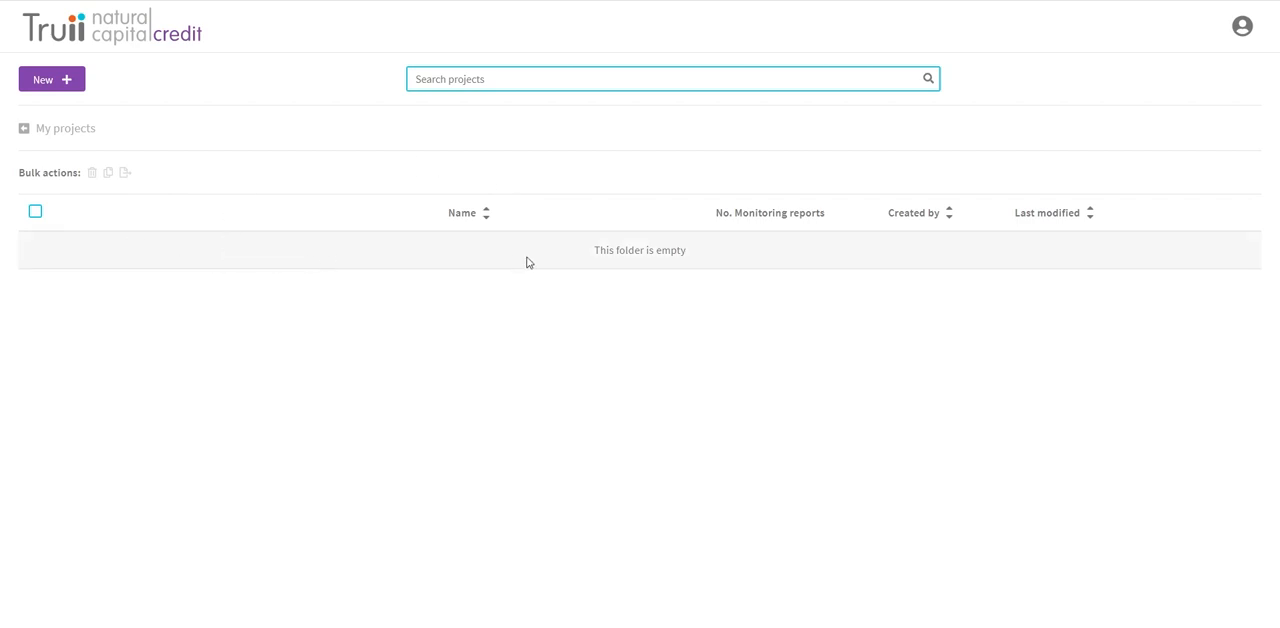
# Step: Open the pending 2021 - 2022 monitoring report of "my first project" from the verifier's monitoring reports
pyautogui.click(1243, 29)
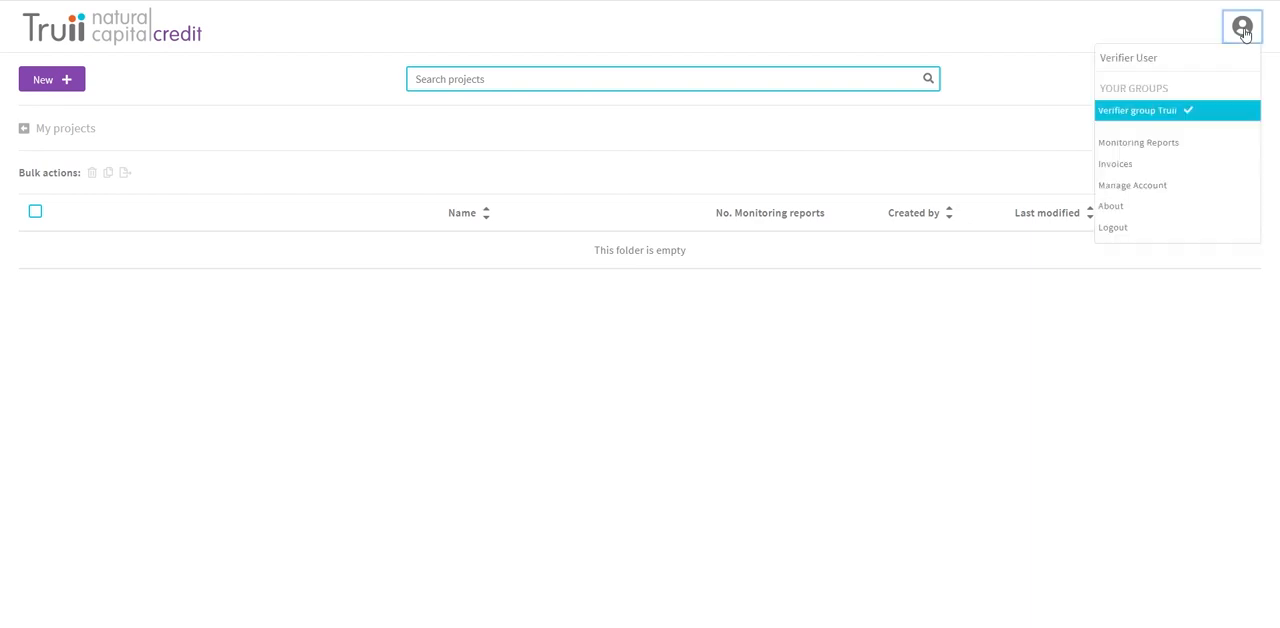
pyautogui.click(1149, 148)
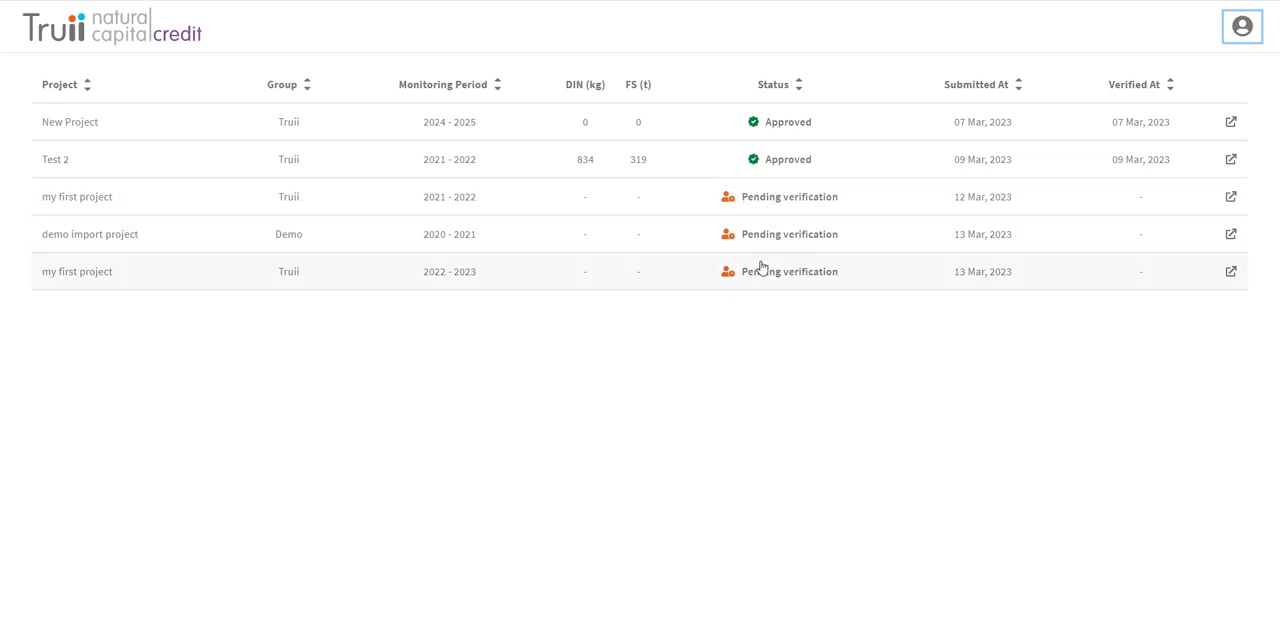
pyautogui.click(1232, 198)
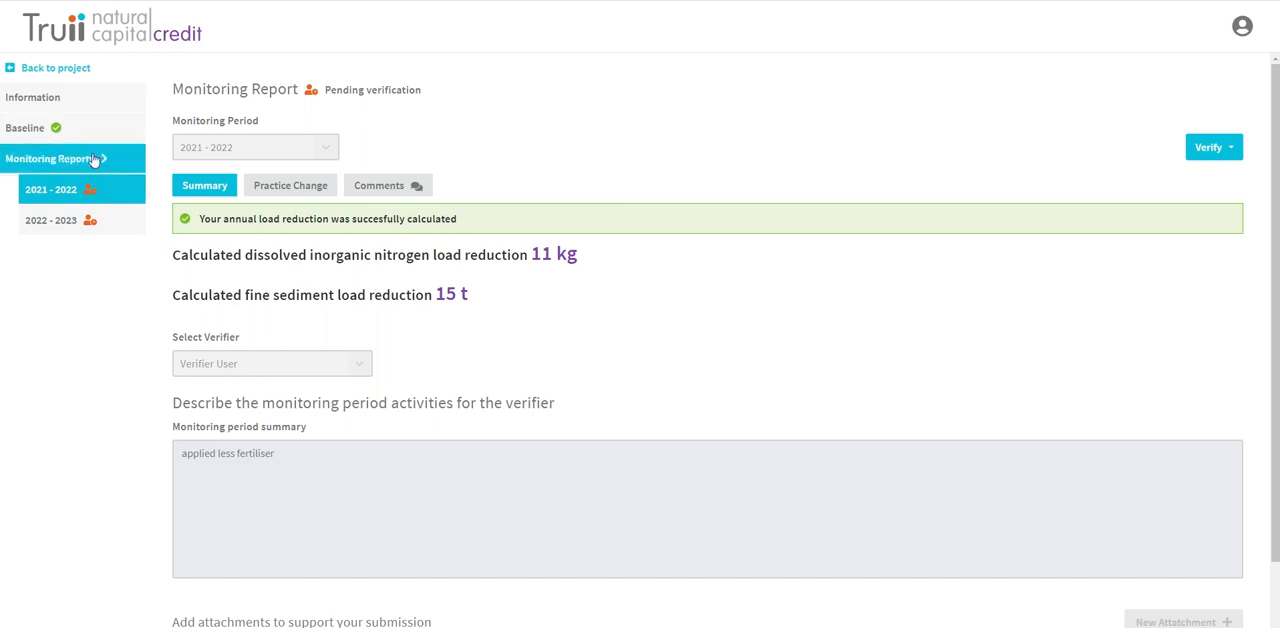
# Step: Examine the project's baseline summary, including the annual dissolved inorganic nitrogen load chart
pyautogui.click(42, 131)
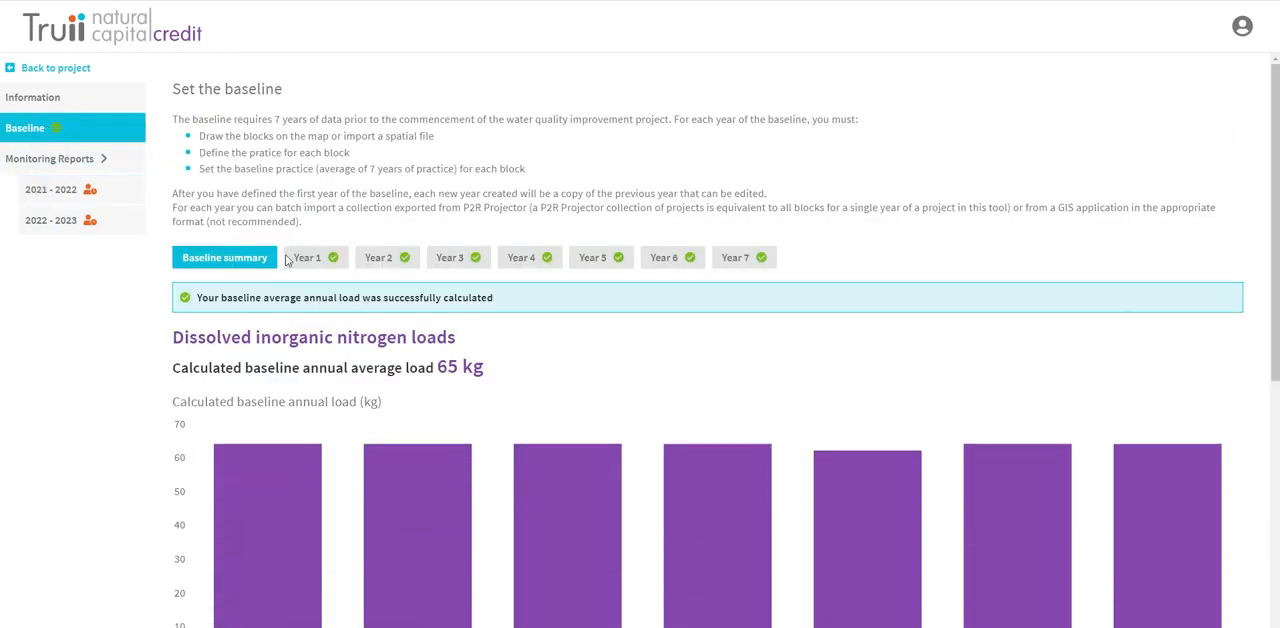
pyautogui.scroll(-2, 213, 396)
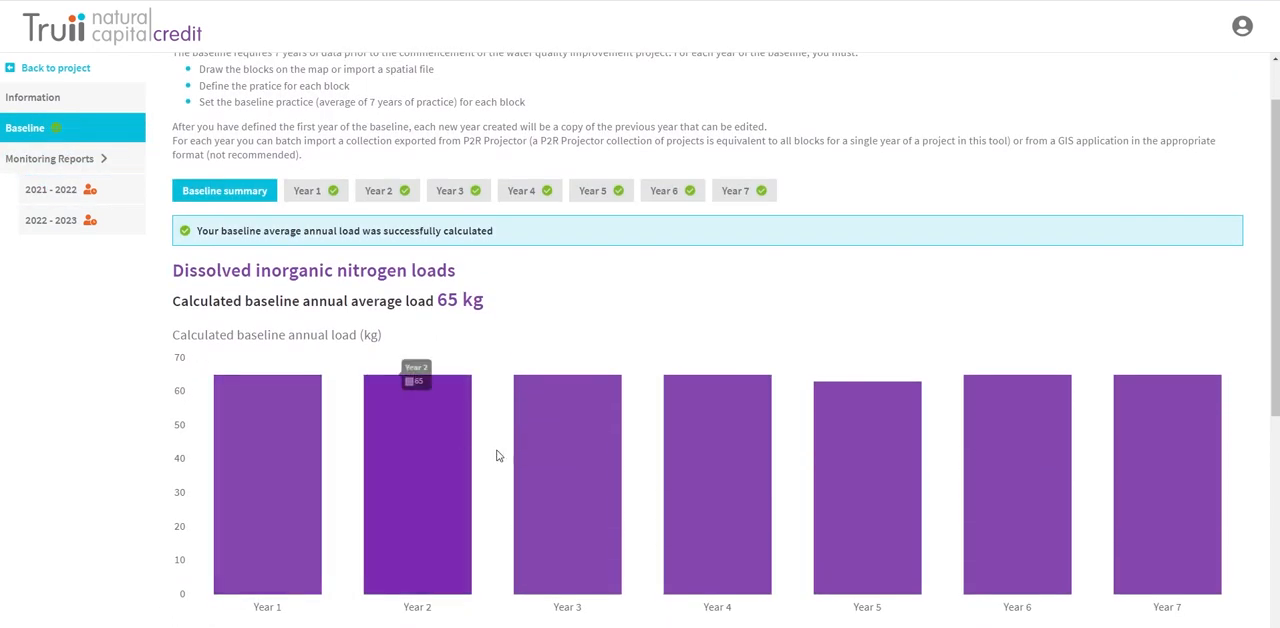
pyautogui.scroll(2, 724, 439)
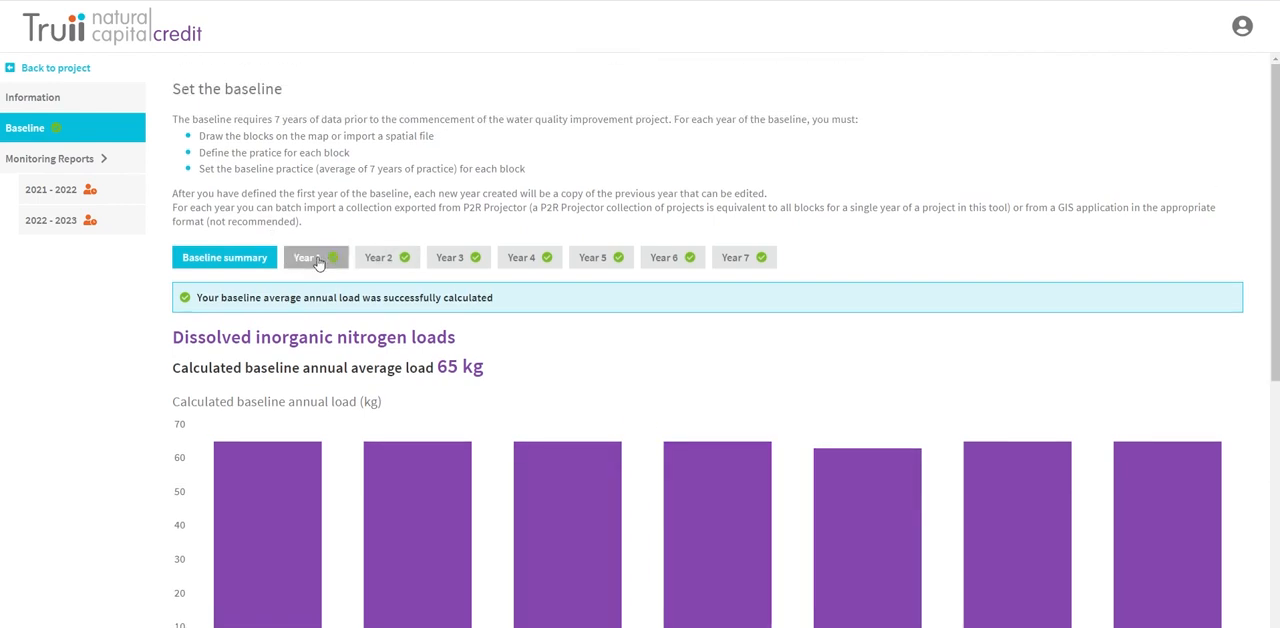
# Step: Display baseline Year 1 and select both blocks on its map to inspect their location and loads
pyautogui.click(320, 258)
pyautogui.moveTo(1274, 292); pyautogui.dragTo(1257, 514)
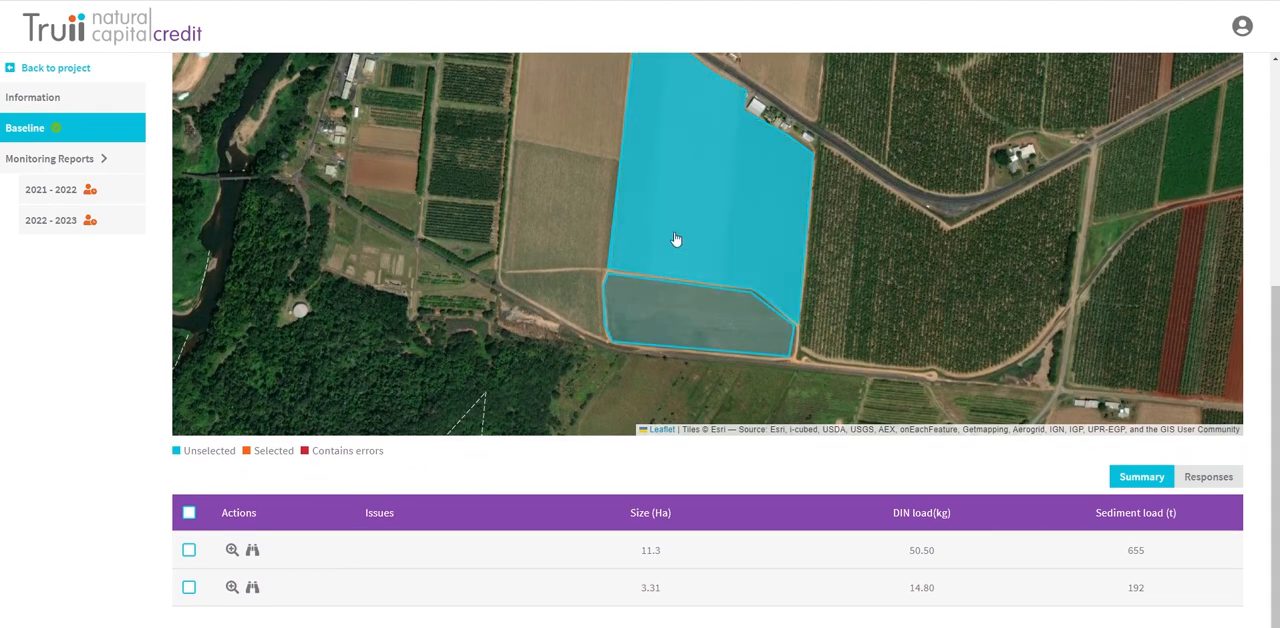
pyautogui.click(686, 262)
pyautogui.click(665, 430)
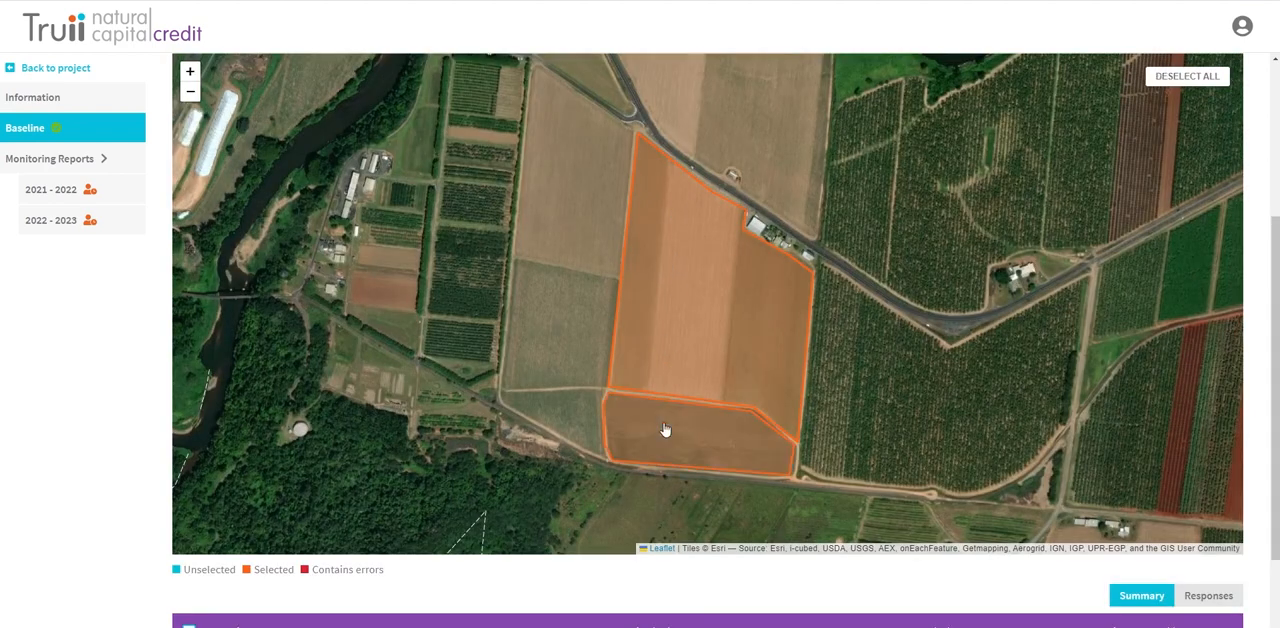
pyautogui.scroll(-1, 677, 354)
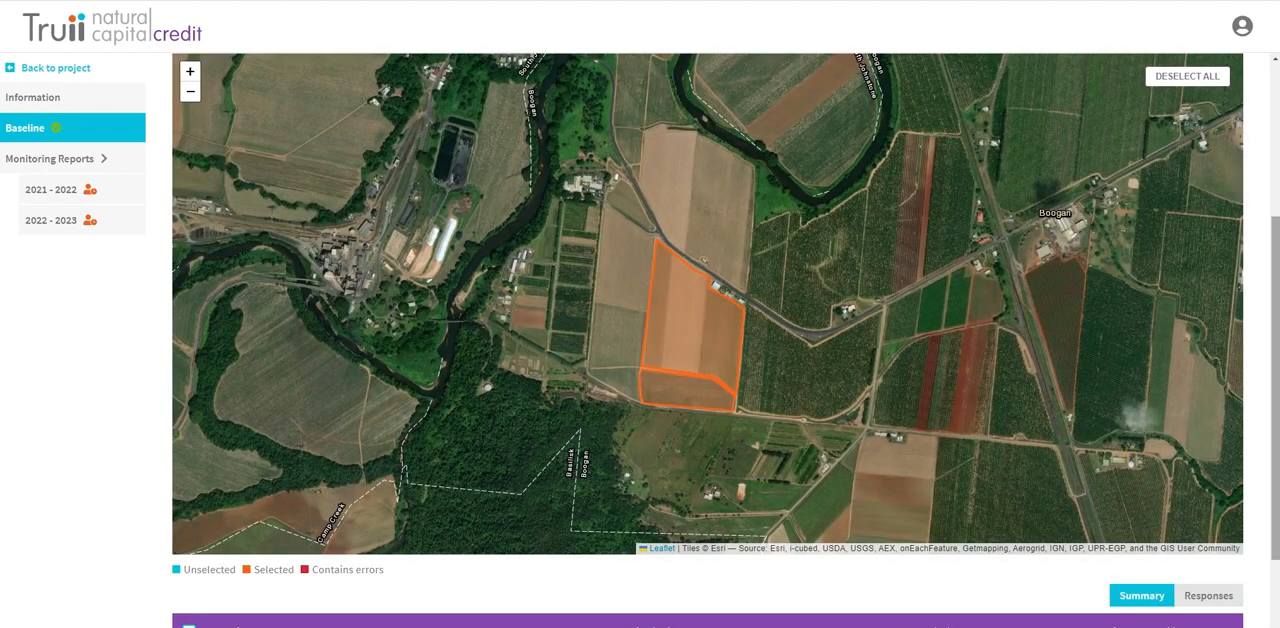
pyautogui.scroll(-1, 1274, 340)
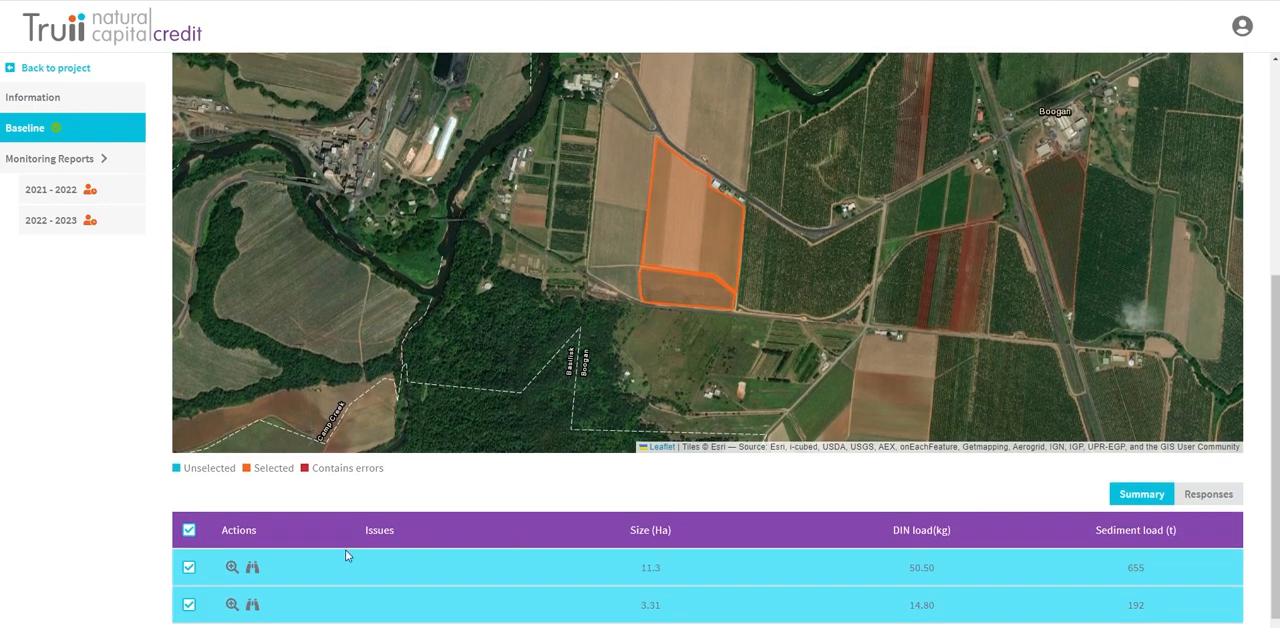
# Step: Review the larger block's baseline Year 1 survey from block details through soil, nutrients and irrigation, and close it
pyautogui.click(252, 568)
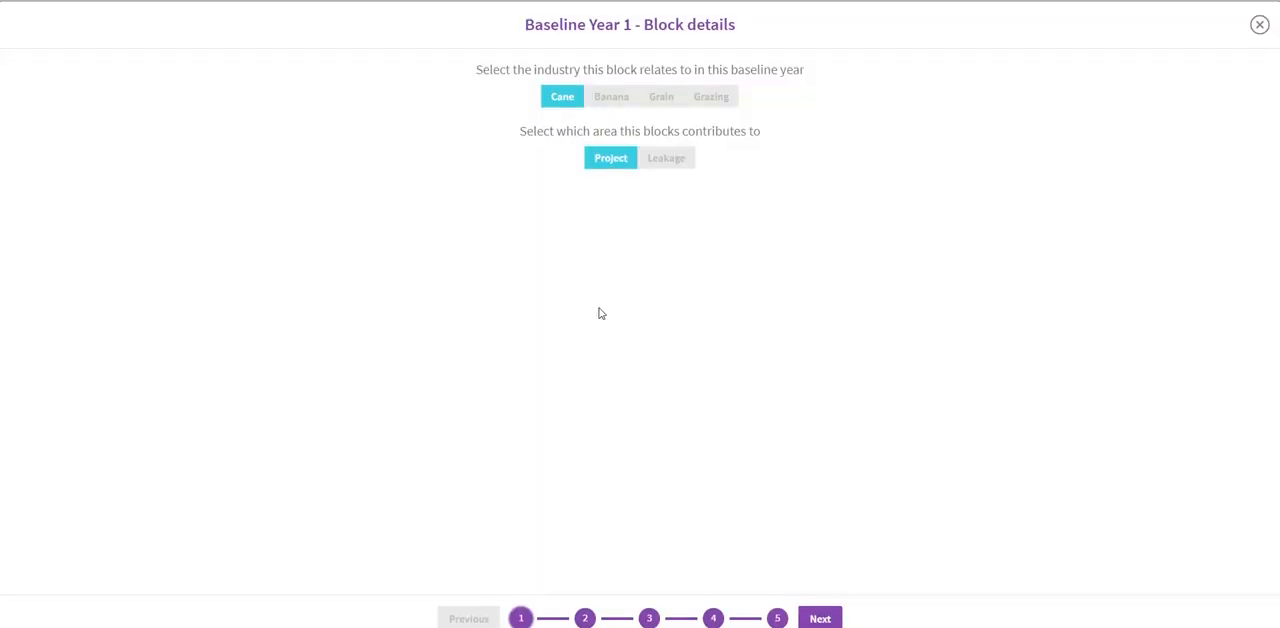
pyautogui.click(585, 618)
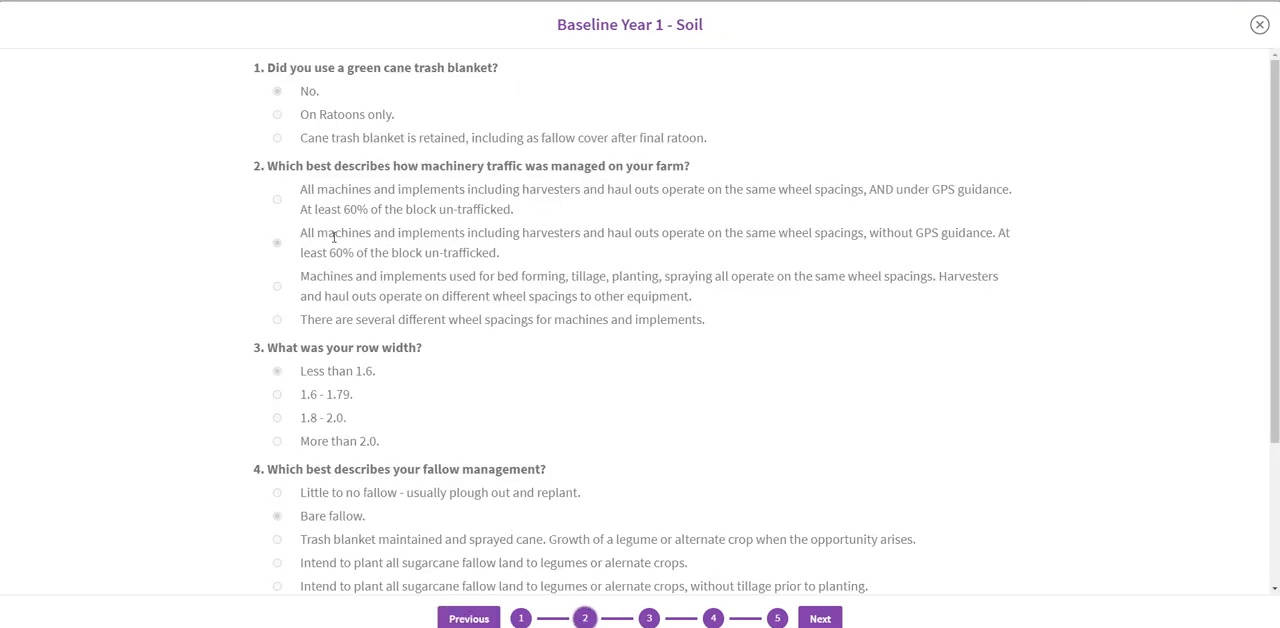
pyautogui.click(648, 618)
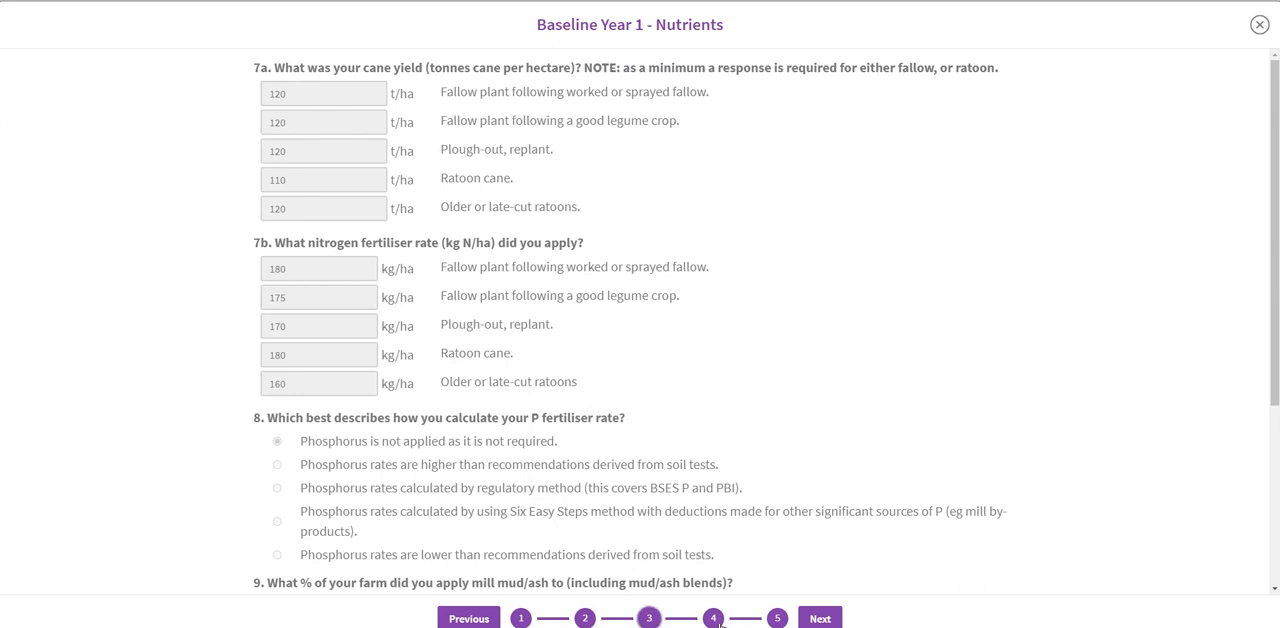
pyautogui.click(712, 619)
pyautogui.click(777, 618)
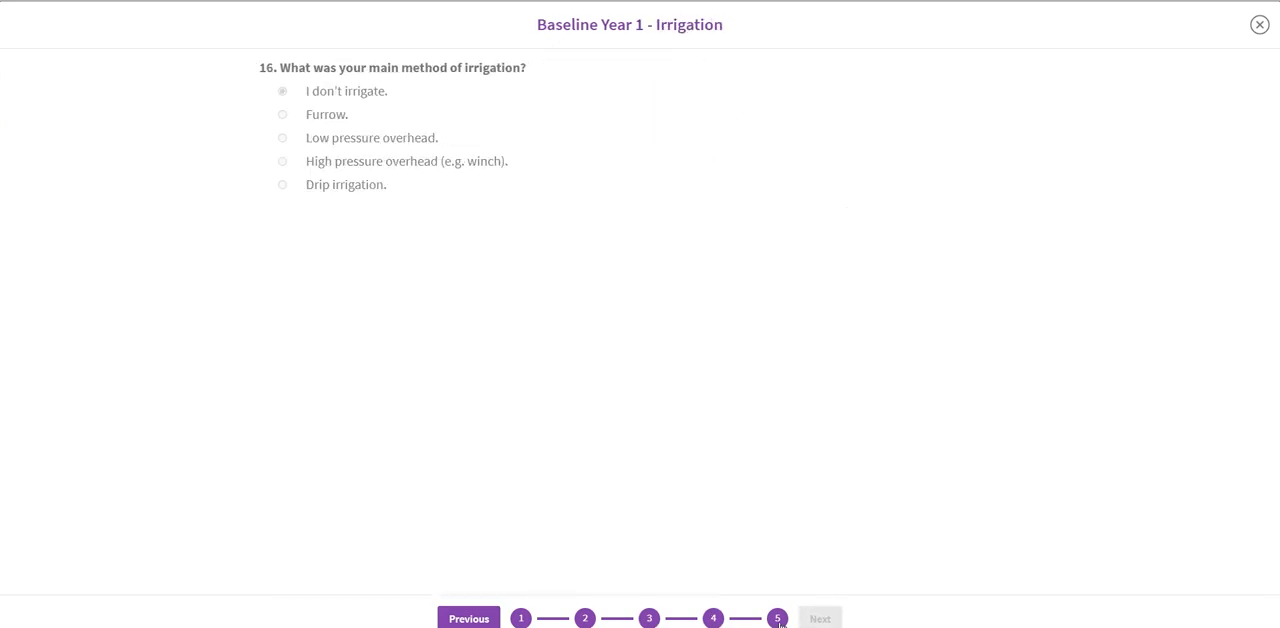
pyautogui.click(1259, 26)
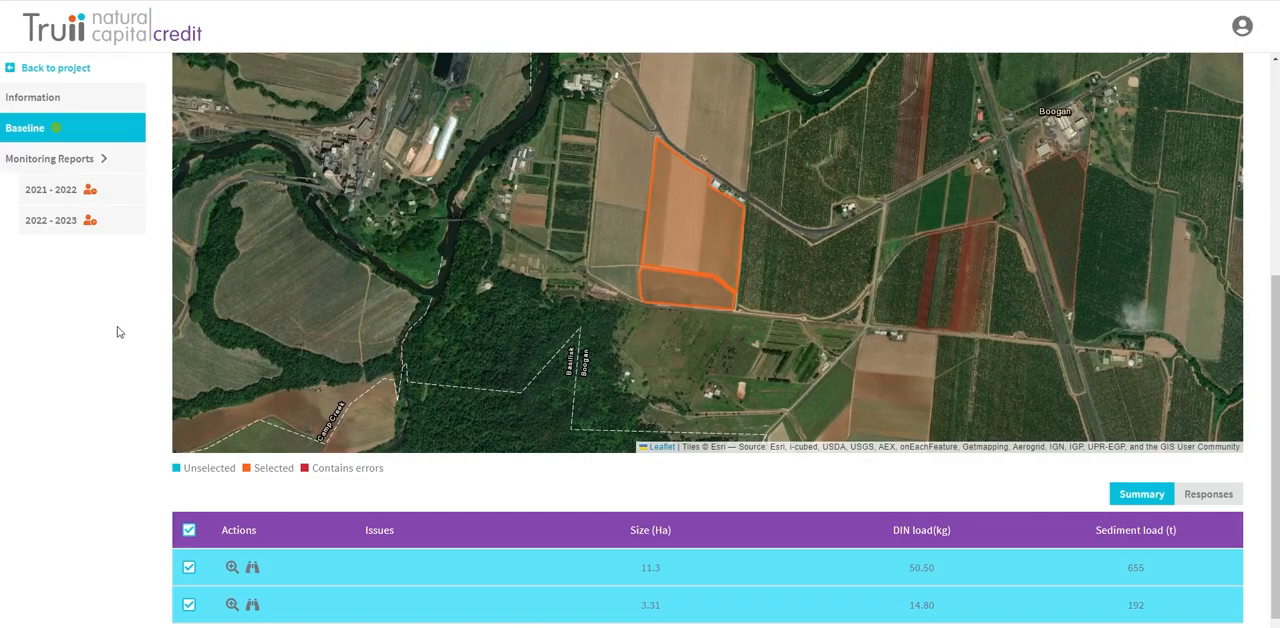
# Step: Check the project information and return to the 2021 - 2022 monitoring report
pyautogui.moveTo(1276, 330); pyautogui.dragTo(1277, 133)
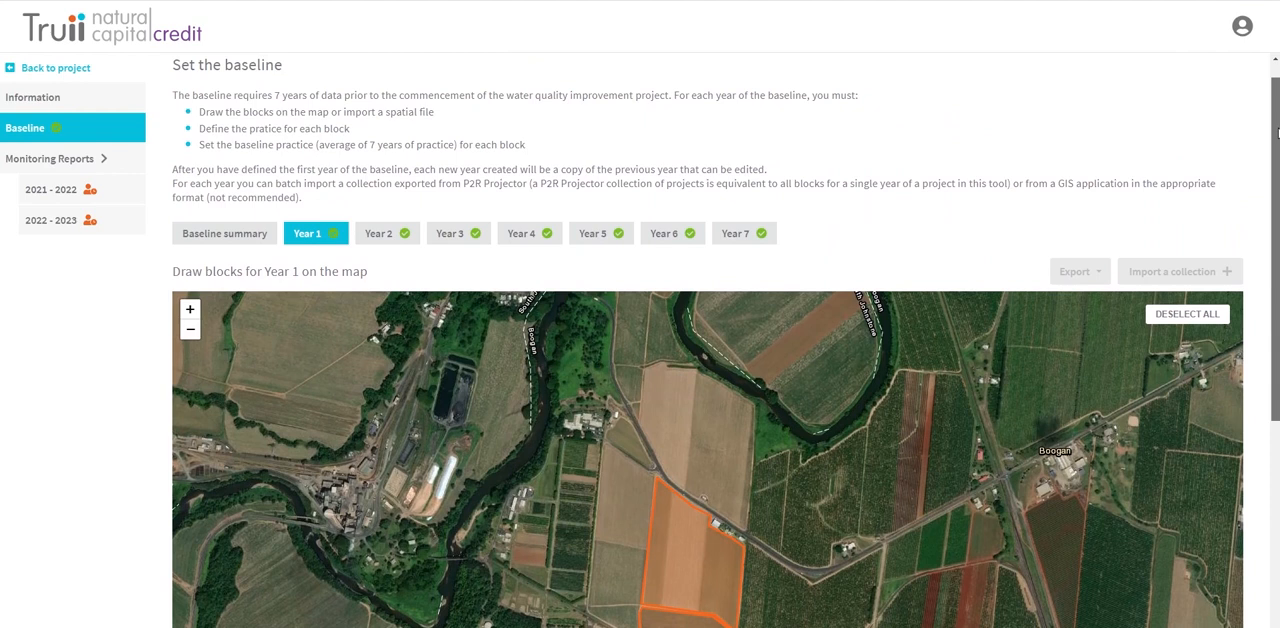
pyautogui.click(76, 100)
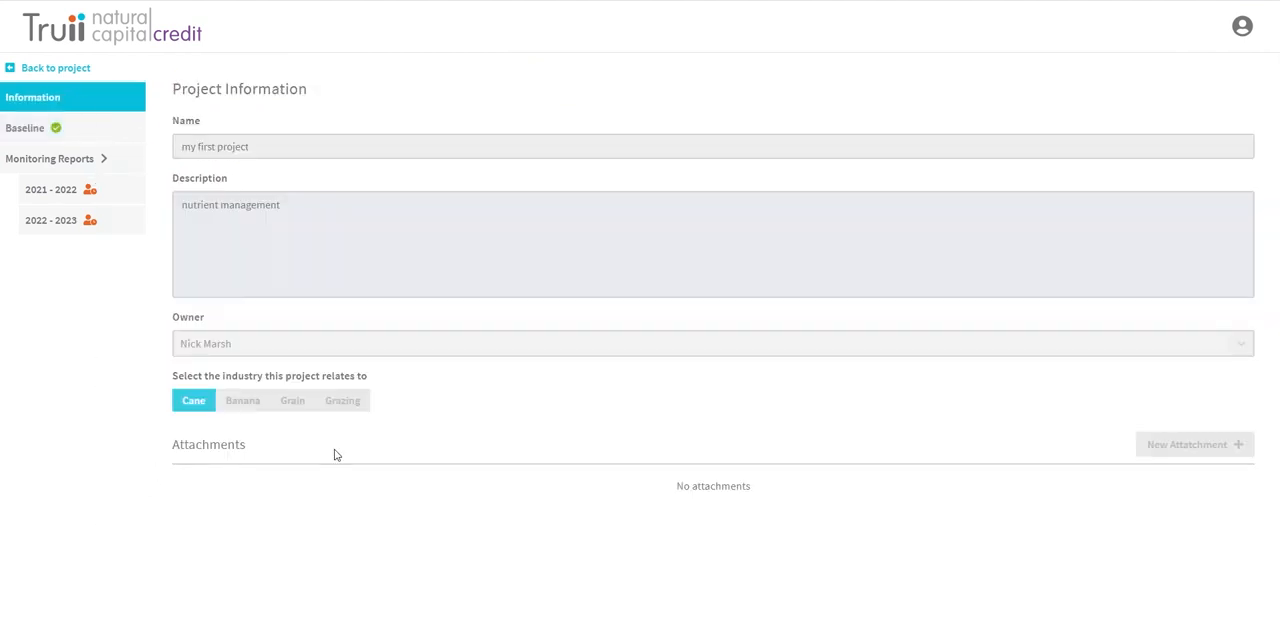
pyautogui.click(50, 190)
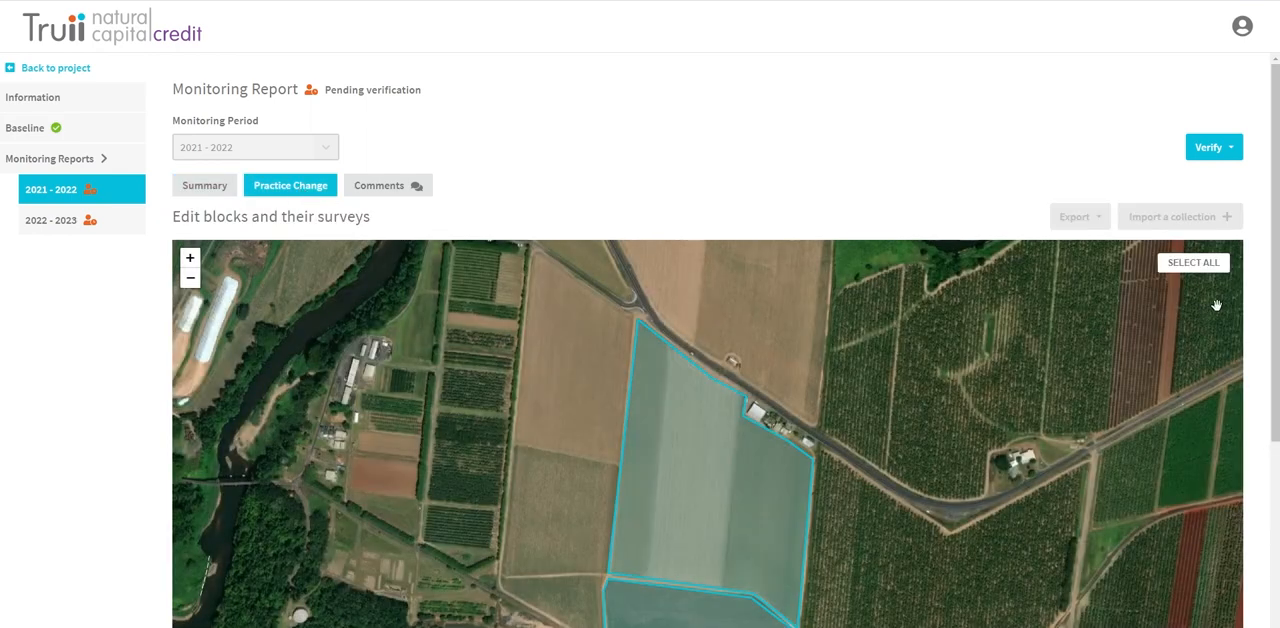
# Step: Select the larger block on the 2021 - 2022 practice change map to inspect its size and loads
pyautogui.moveTo(1272, 305); pyautogui.dragTo(1268, 500)
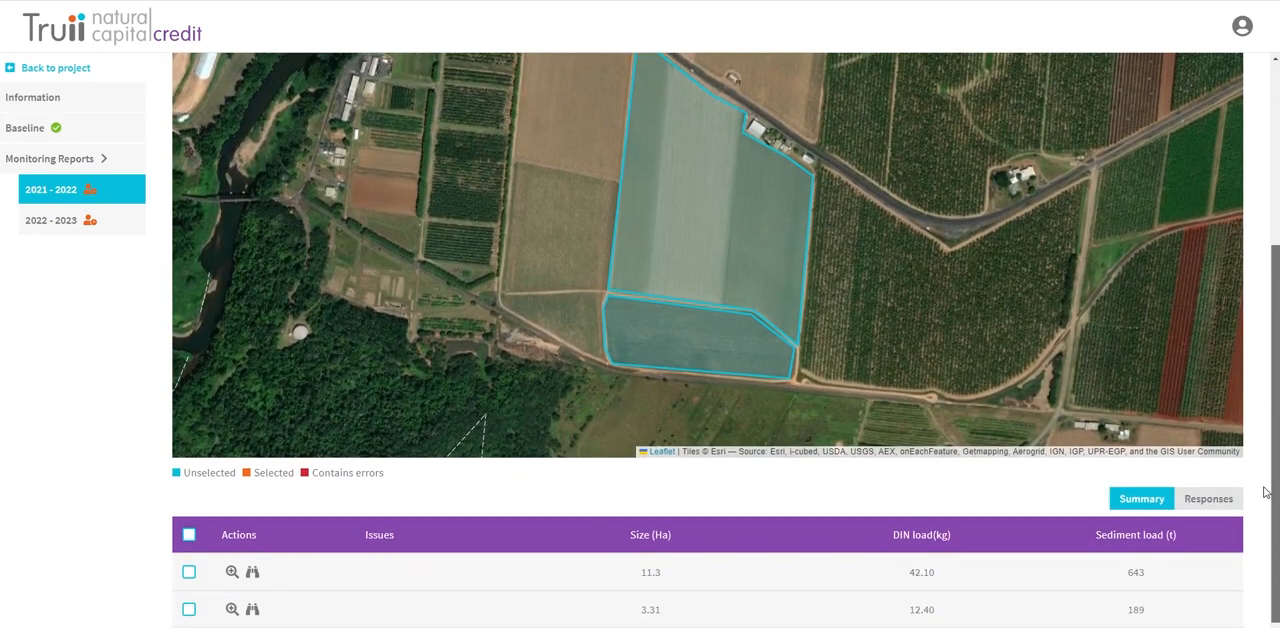
pyautogui.click(731, 266)
pyautogui.scroll(-1, 172, 536)
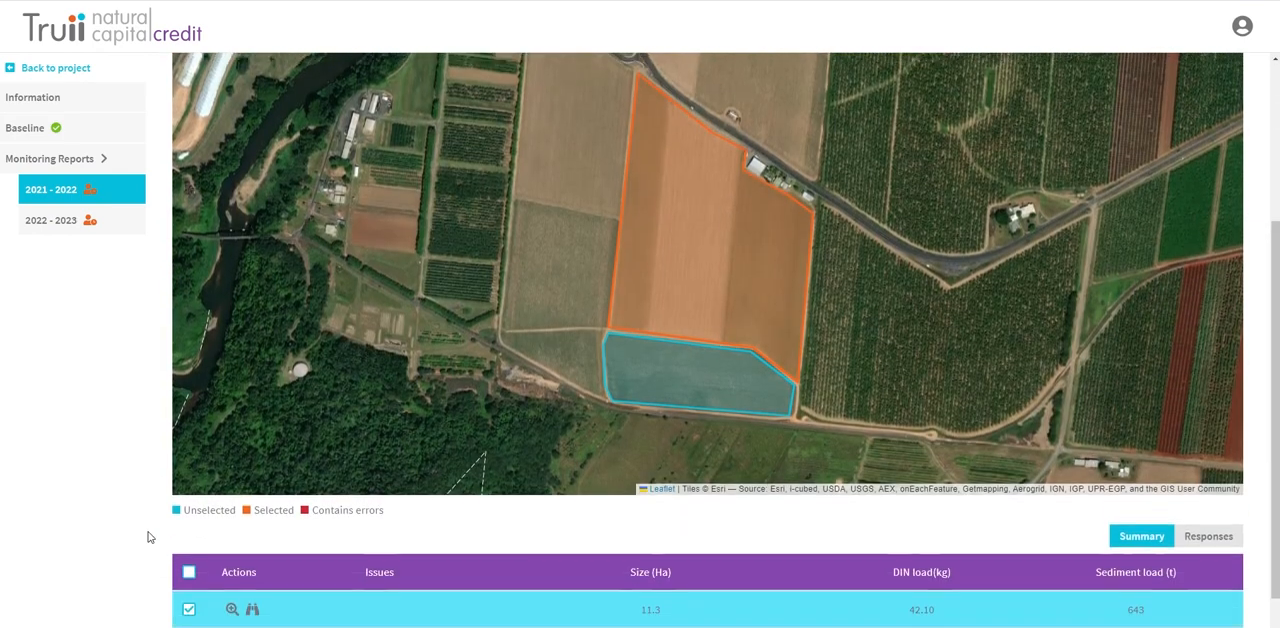
# Step: Review the larger block's 2021 - 2022 survey from block details through soil, nutrients and pesticides, and close it
pyautogui.click(254, 604)
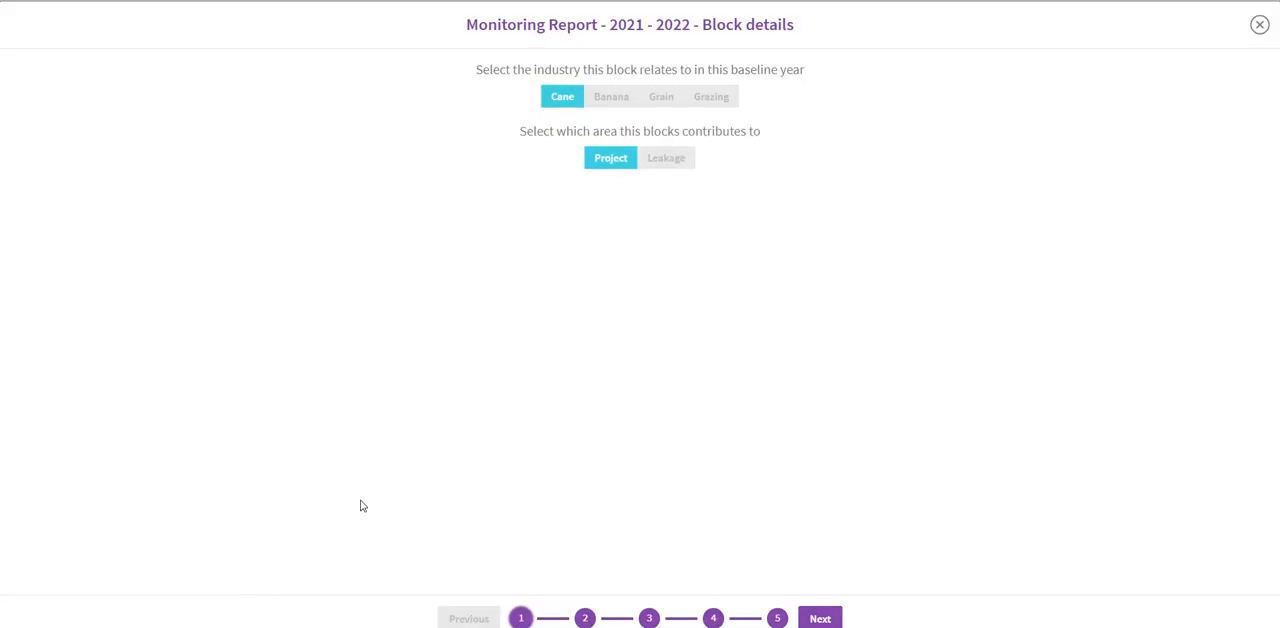
pyautogui.click(584, 619)
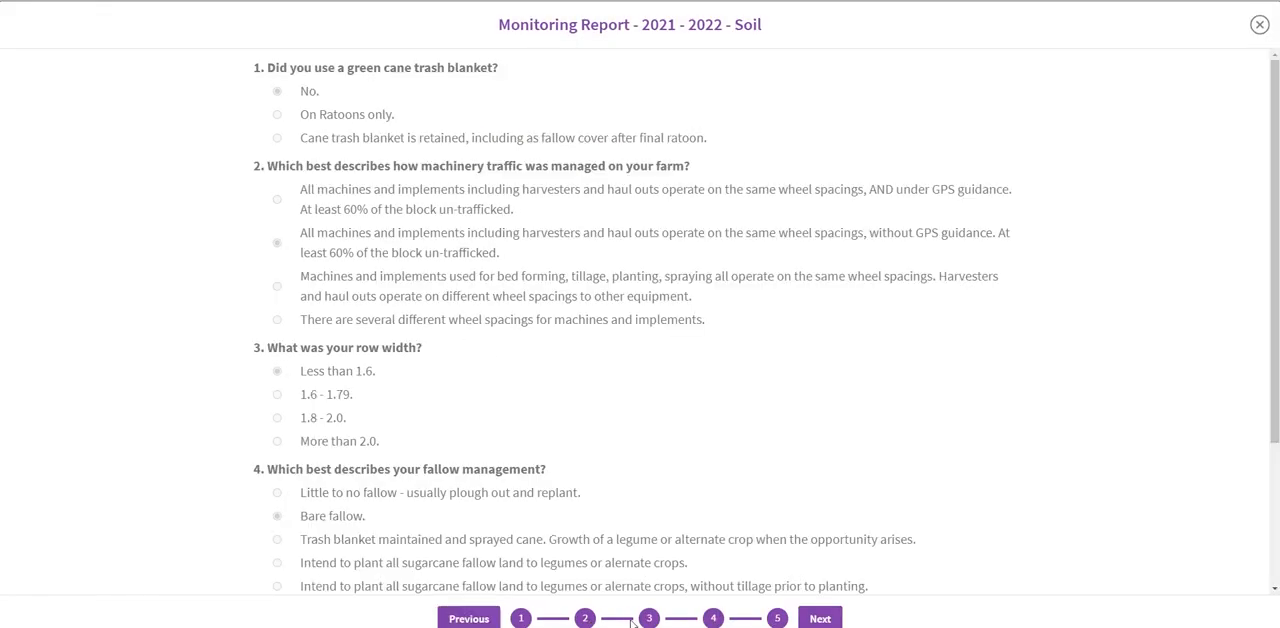
pyautogui.click(649, 619)
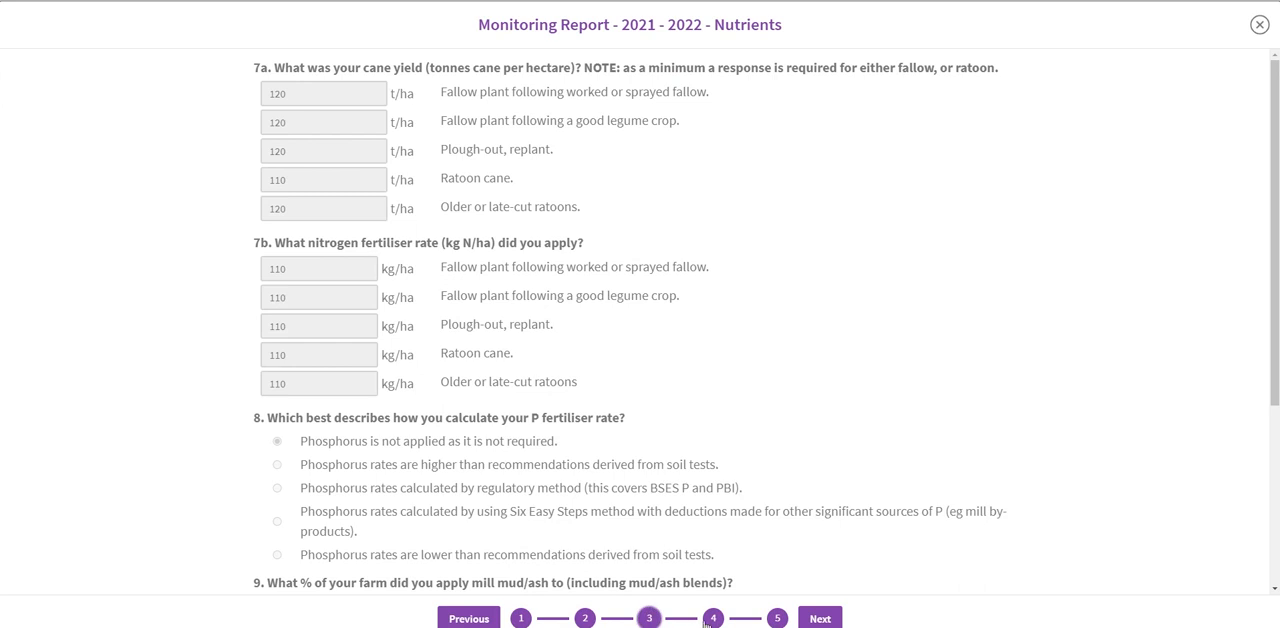
pyautogui.click(713, 619)
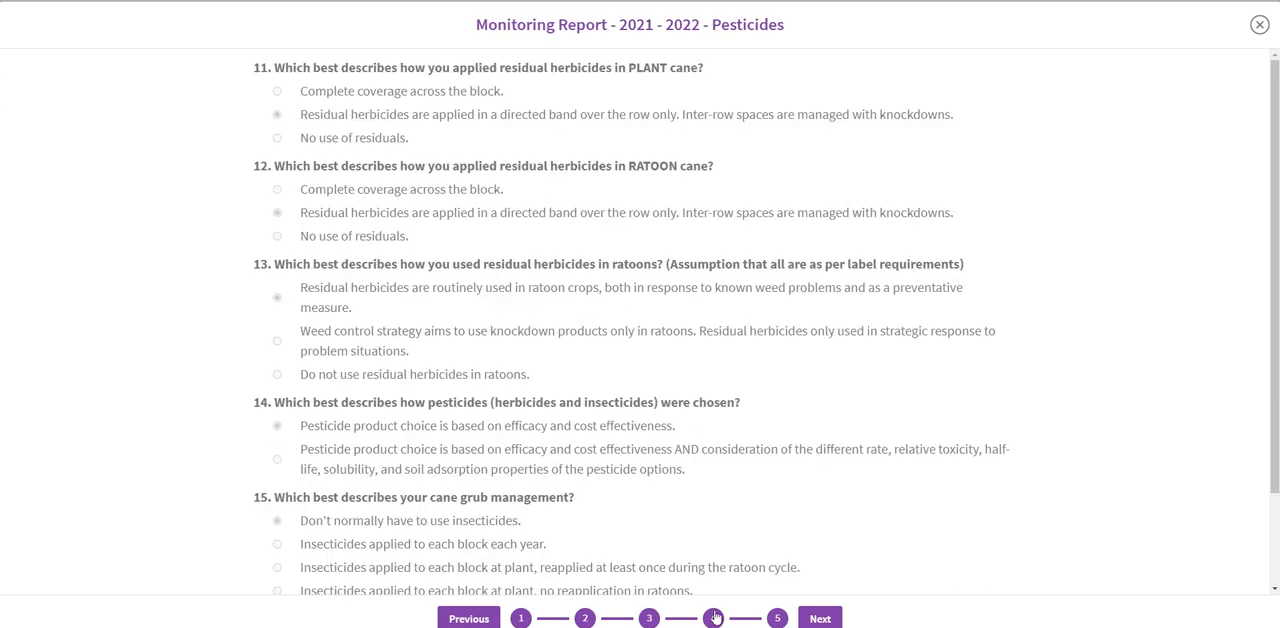
pyautogui.click(1260, 26)
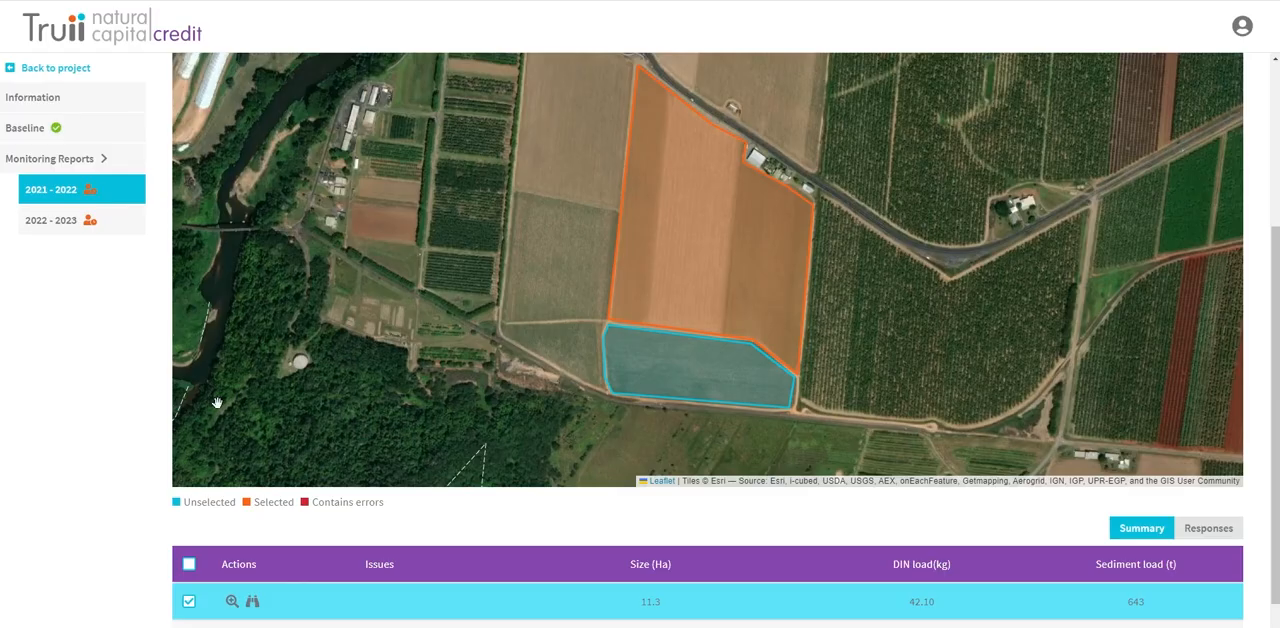
# Step: Examine the monitoring report's summary down to its attachments, and return to the practice change map
pyautogui.scroll(3, 160, 419)
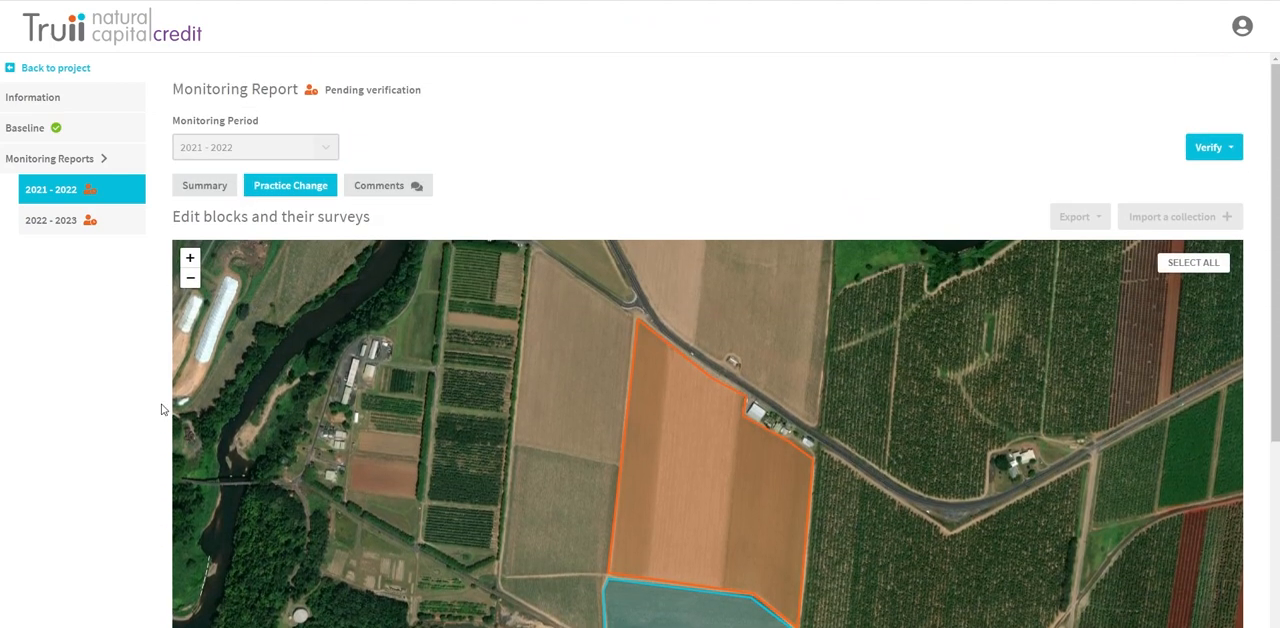
pyautogui.click(188, 188)
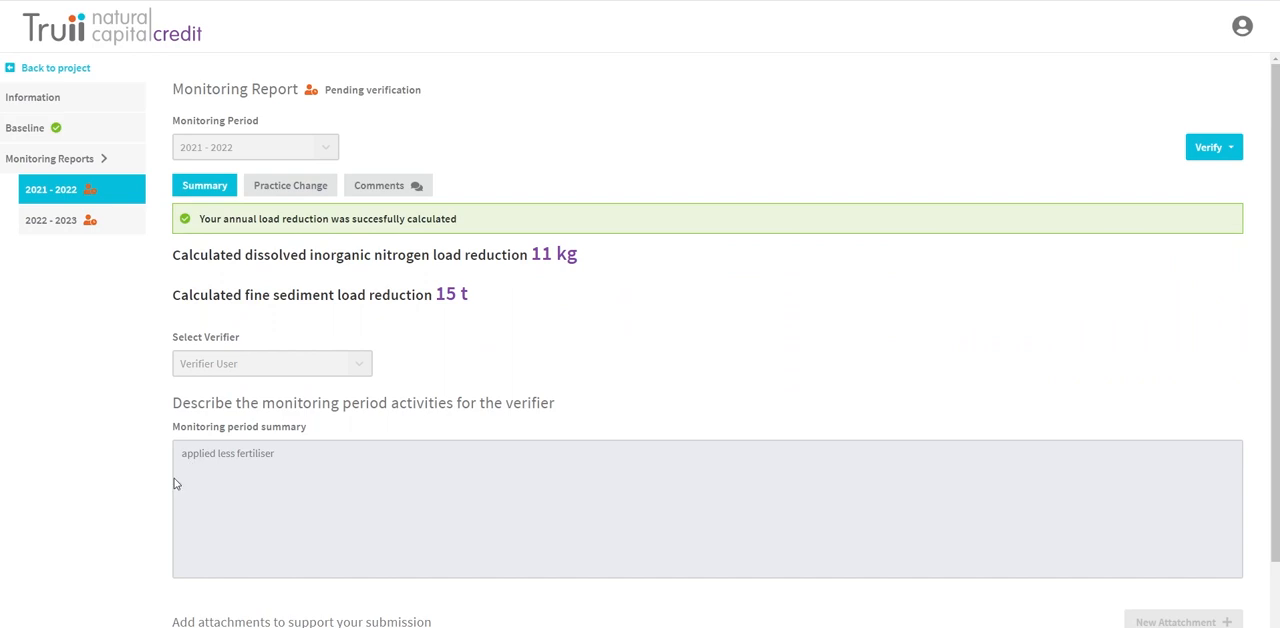
pyautogui.scroll(-1, 147, 510)
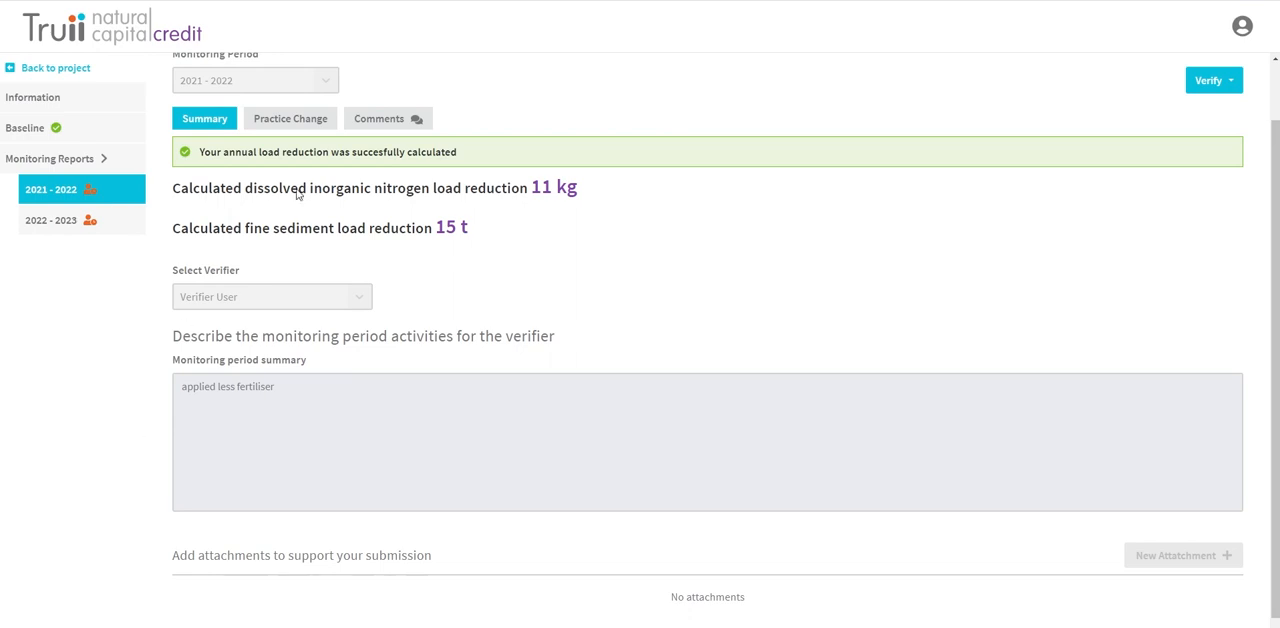
pyautogui.click(285, 121)
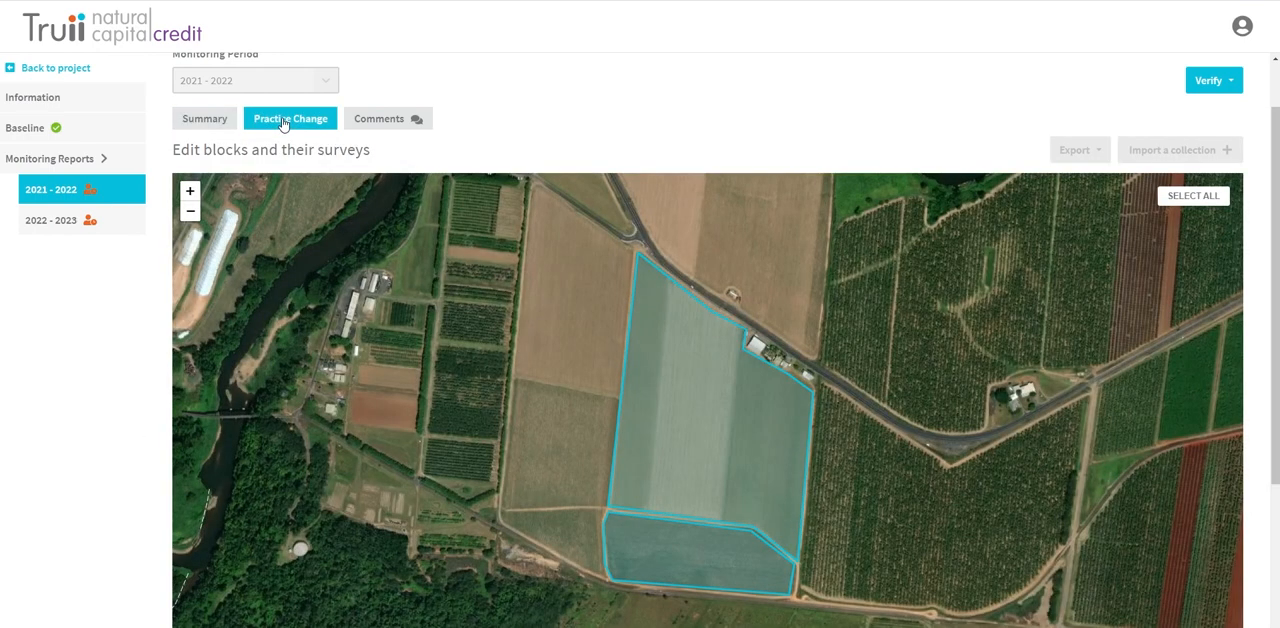
# Step: Send the comment "need to see the uploaded attachments" on the 2021 - 2022 monitoring report
pyautogui.click(388, 120)
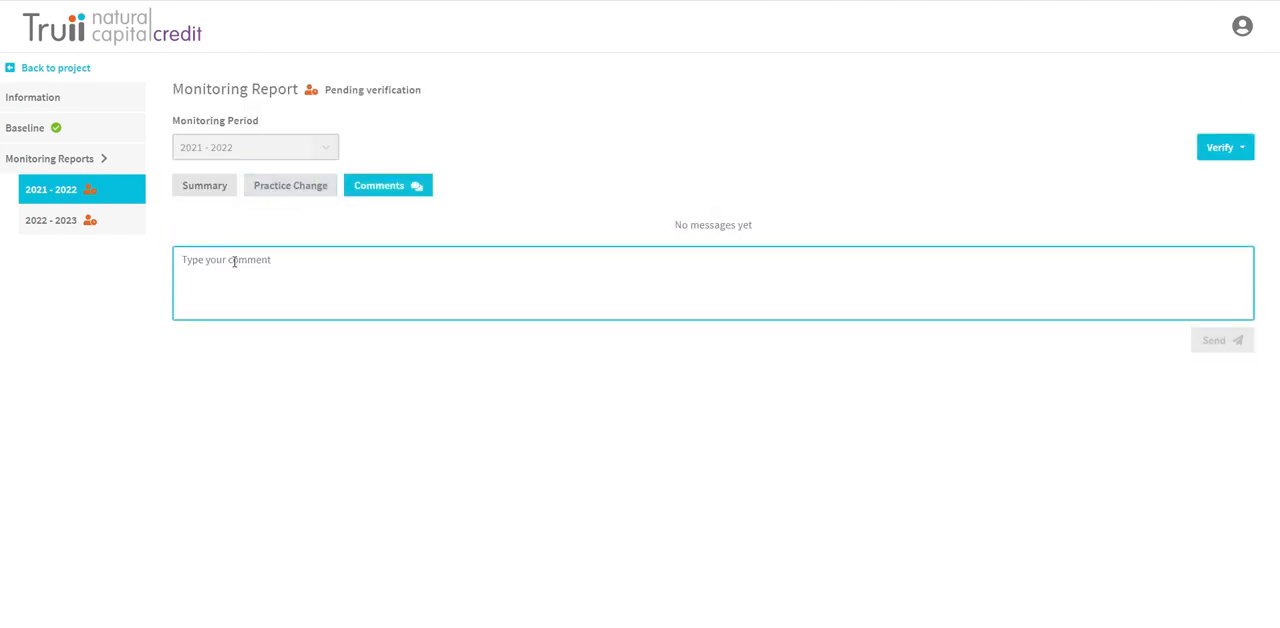
pyautogui.write('need to see the uploa')
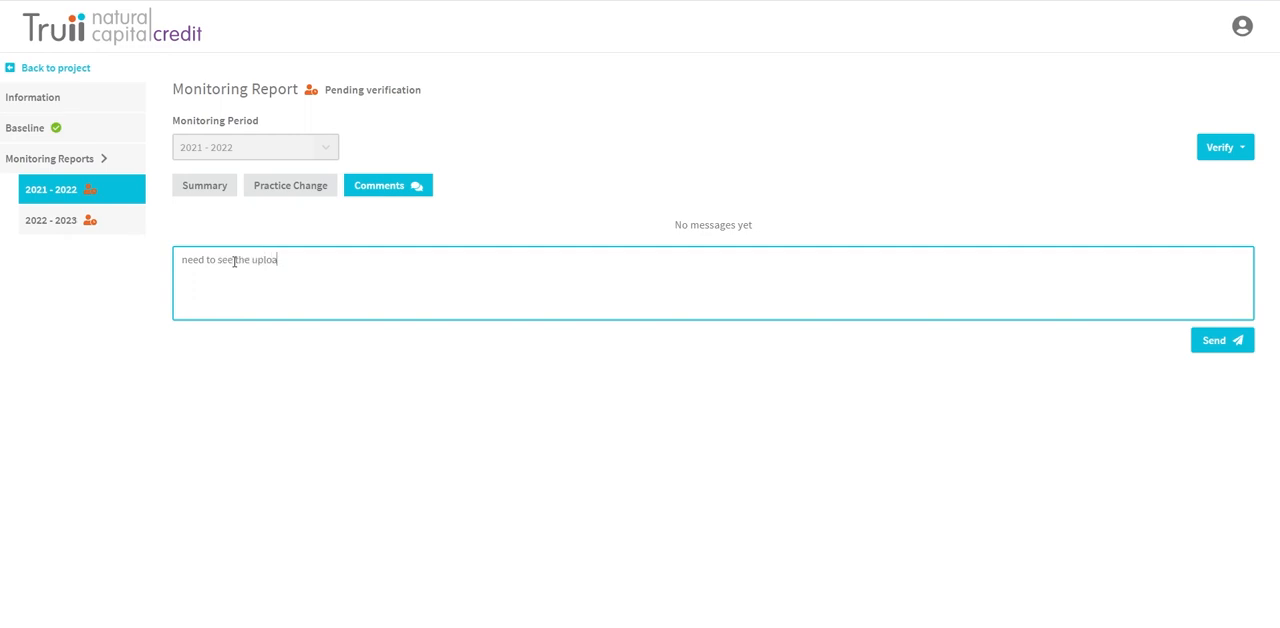
pyautogui.write('ded attachements')
pyautogui.press('Left')
pyautogui.press('Left')
pyautogui.press('Left')
pyautogui.press('Left')
pyautogui.press('Left')
pyautogui.press('BackSpace')
pyautogui.click(1215, 345)
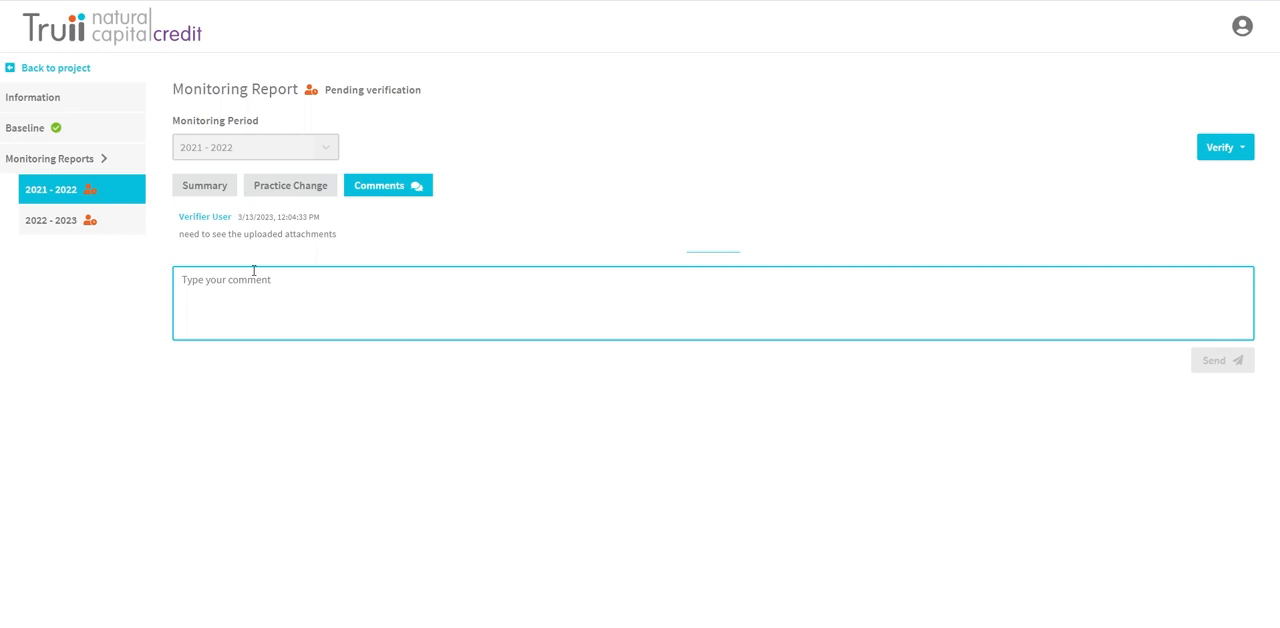
# Step: Approve the 2021 - 2022 monitoring report and log out of the verifier account
pyautogui.moveTo(611, 242)
pyautogui.click(1243, 150)
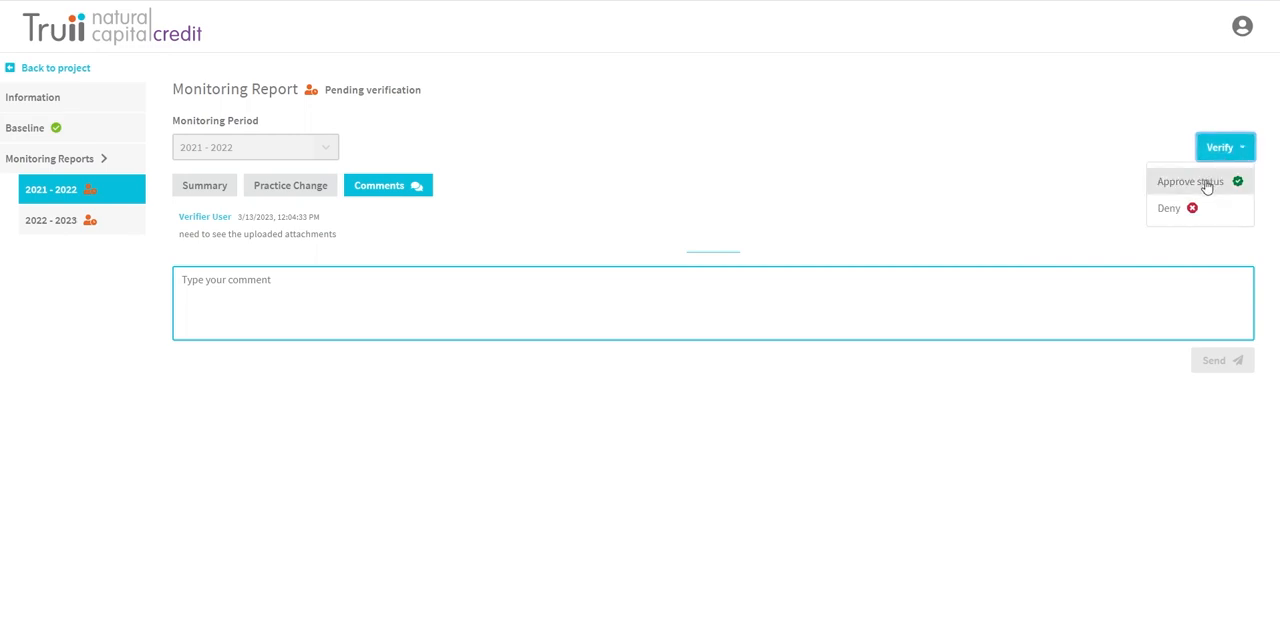
pyautogui.click(1207, 184)
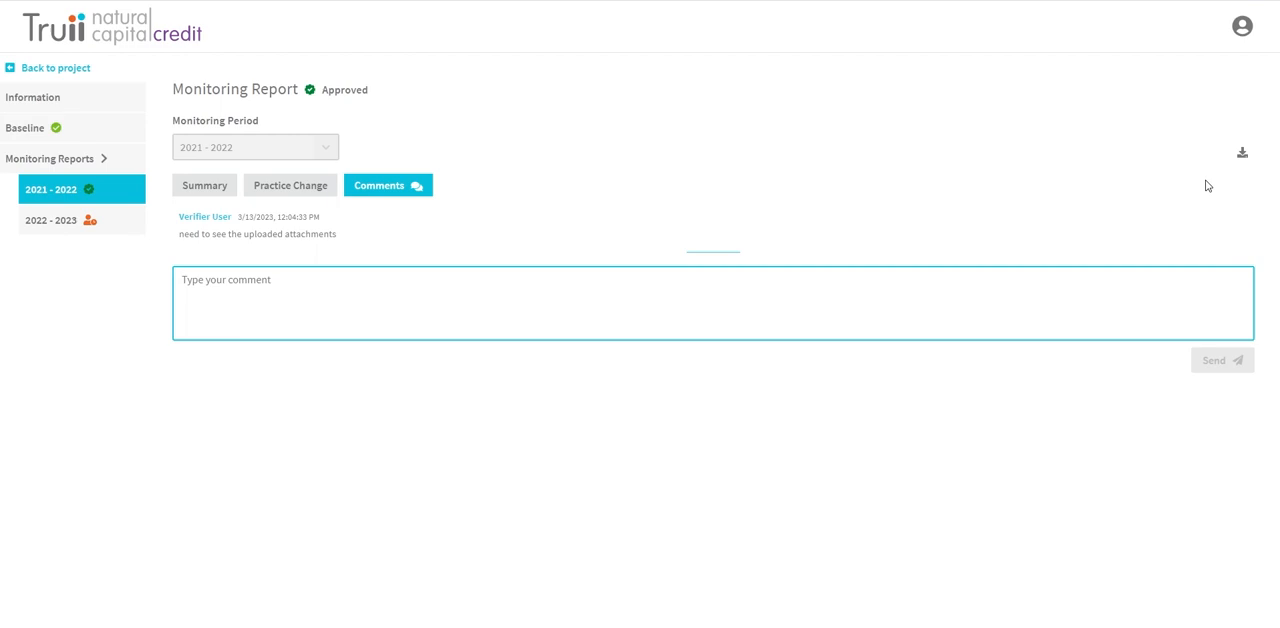
pyautogui.click(1244, 34)
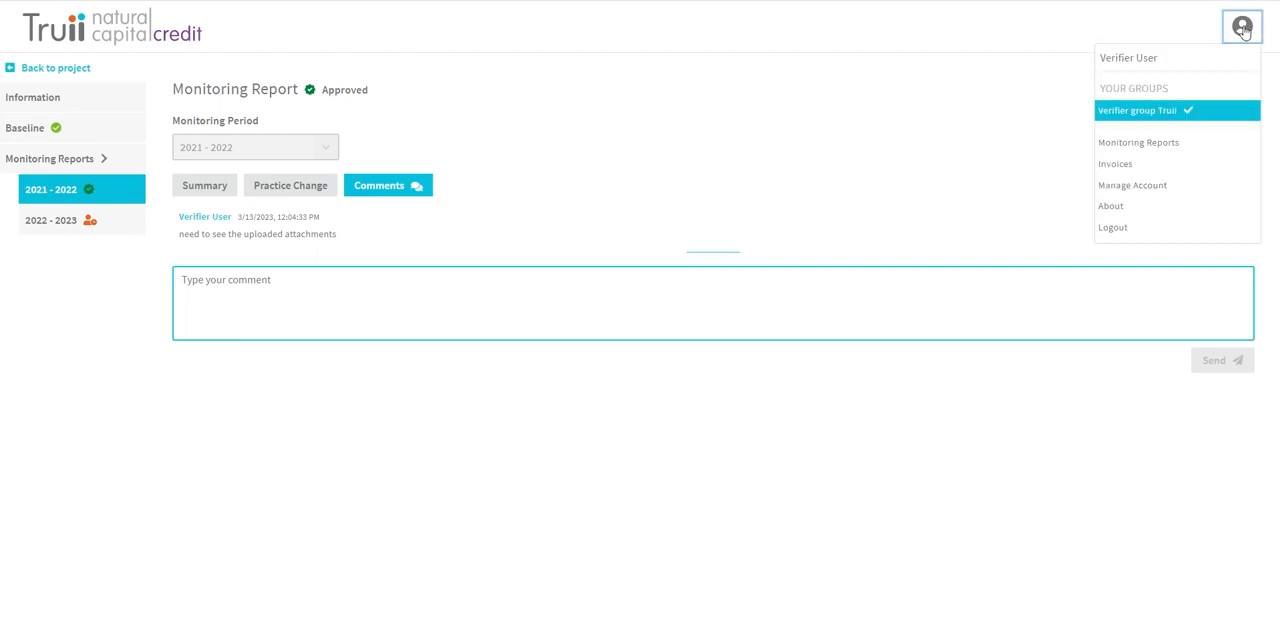
pyautogui.click(1122, 230)
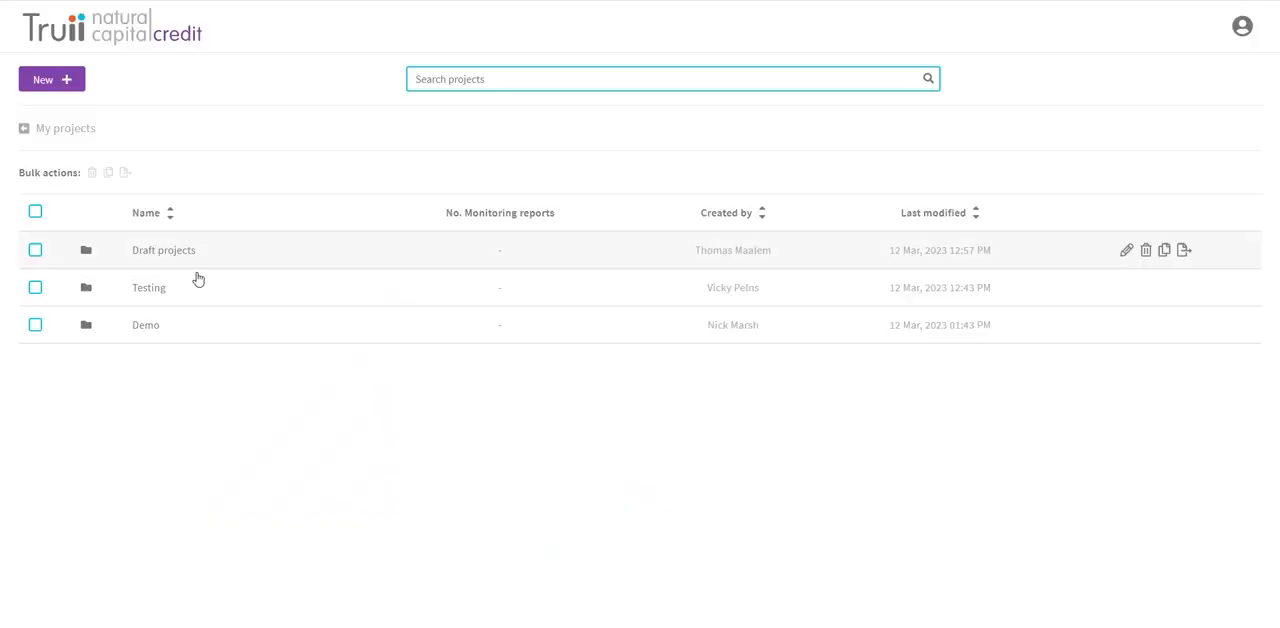
# Step: From the project owner's account, open the 2021 - 2022 monitoring report of "my first project" in the Demo folder
pyautogui.click(148, 332)
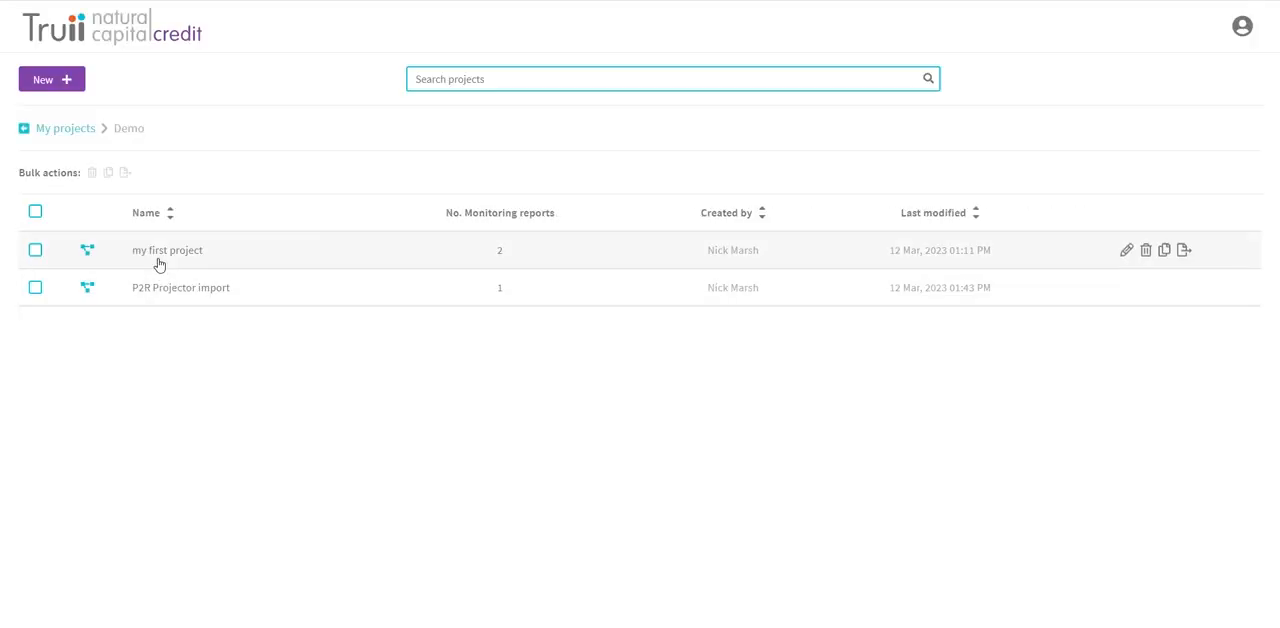
pyautogui.click(161, 252)
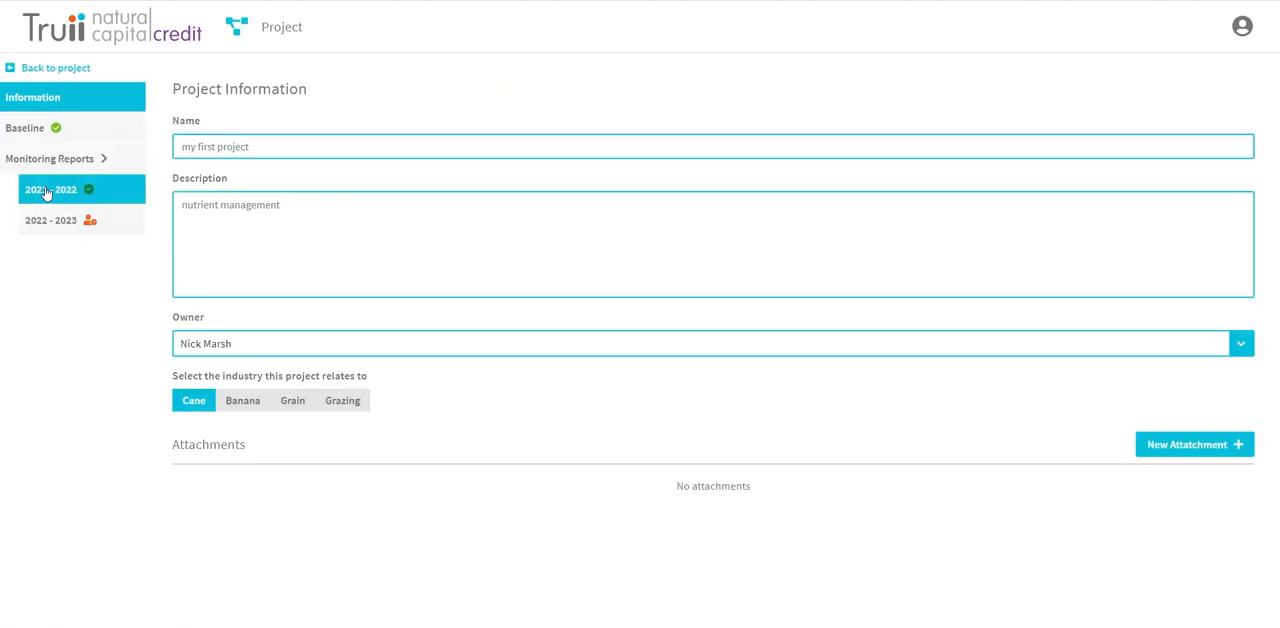
pyautogui.click(45, 193)
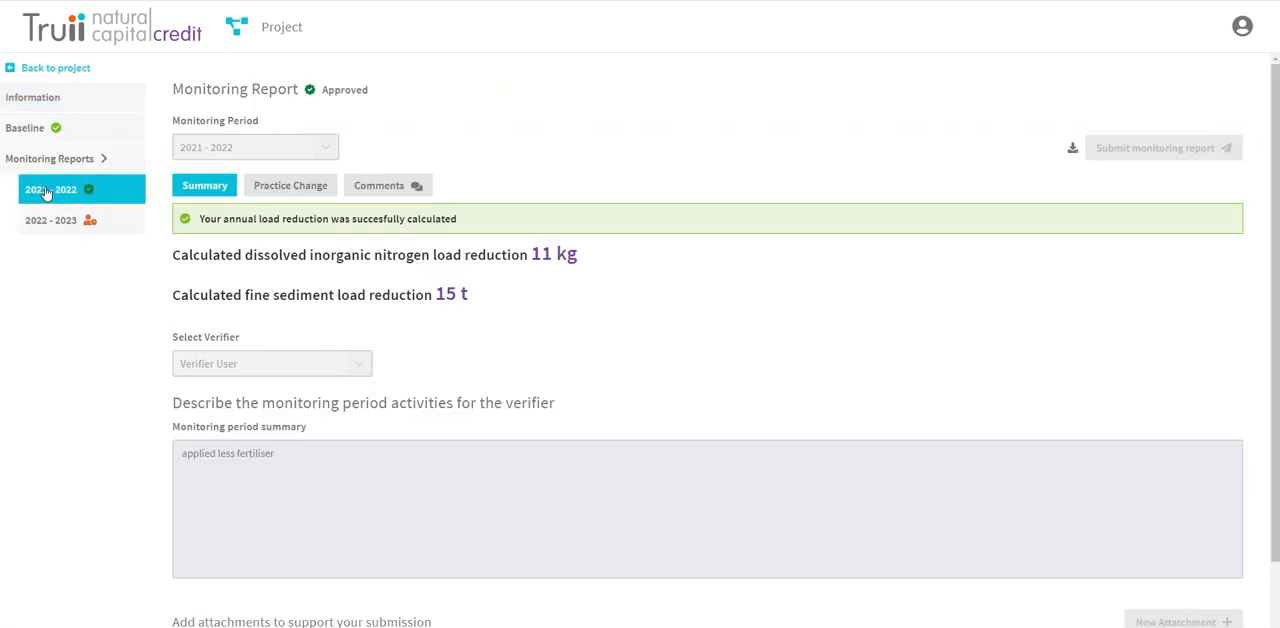